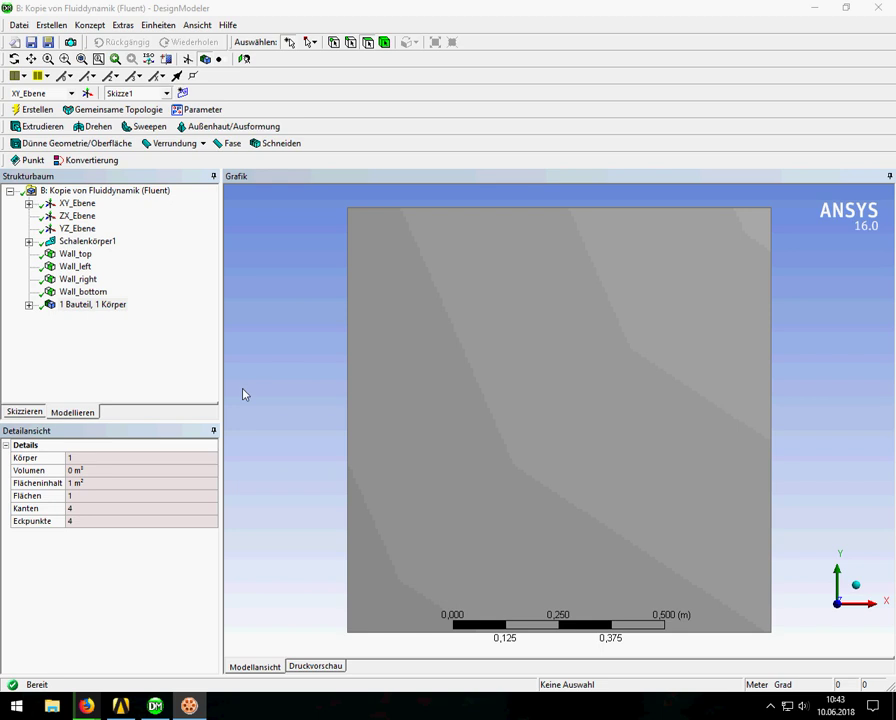
Inspect sketch Skizze1, surface body Schalenkörper1 and its Wall_top, Wall_left, Wall_right and Wall_bottom edges
{"action": "left_click", "coordinate": [28, 203]}
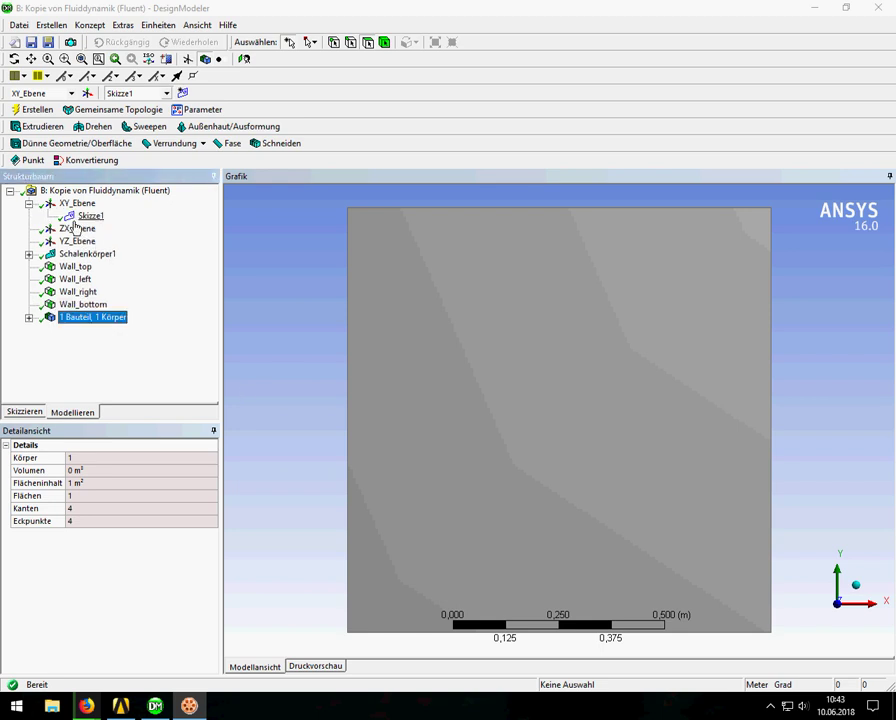
{"action": "left_click", "coordinate": [86, 216]}
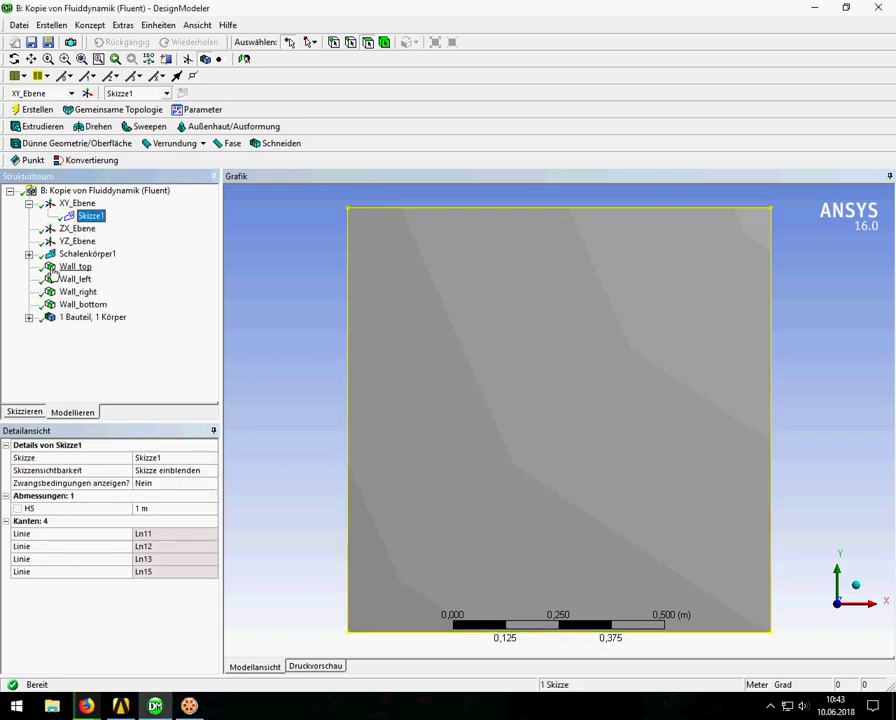
{"action": "left_click", "coordinate": [64, 256]}
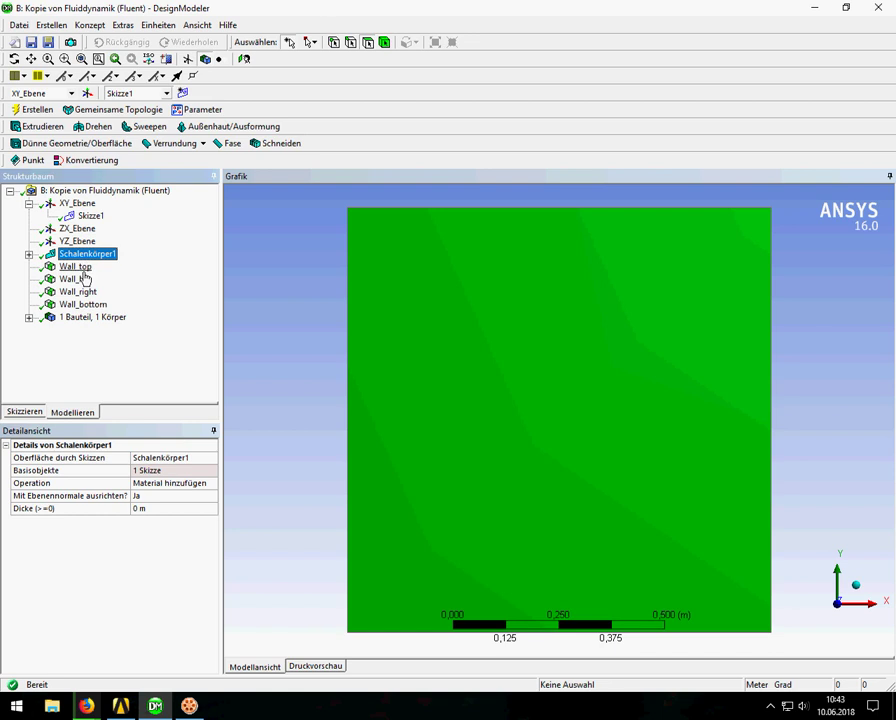
{"action": "left_click", "coordinate": [78, 268]}
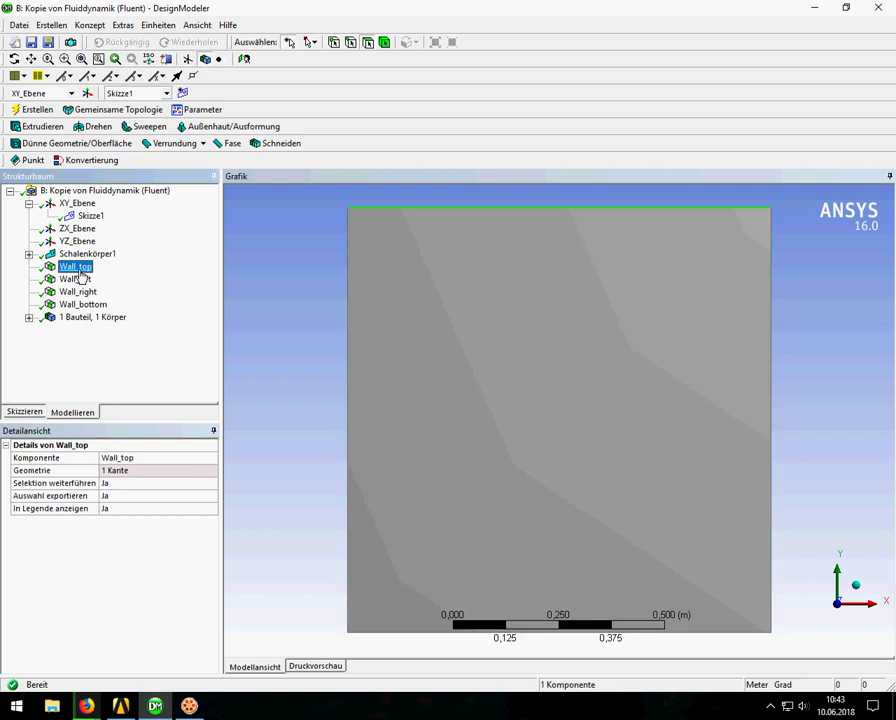
{"action": "left_click", "coordinate": [82, 279]}
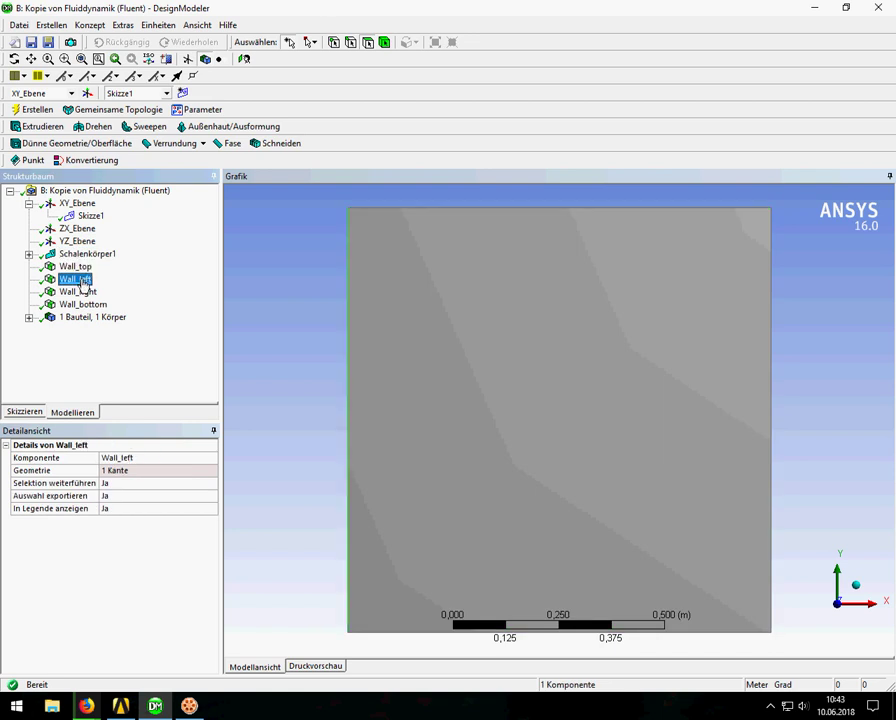
{"action": "left_click", "coordinate": [84, 292]}
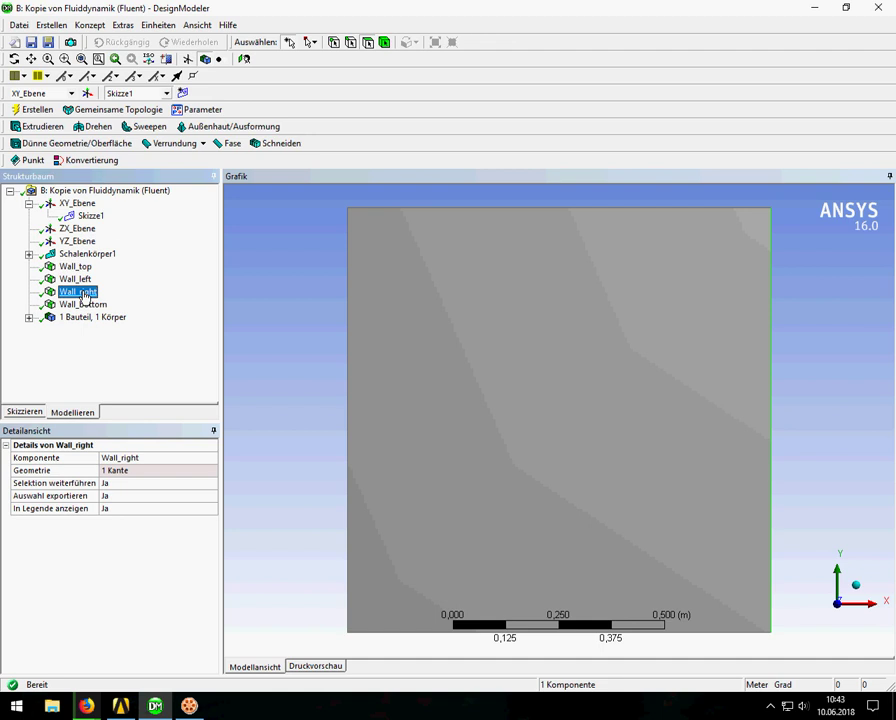
{"action": "left_click", "coordinate": [88, 305]}
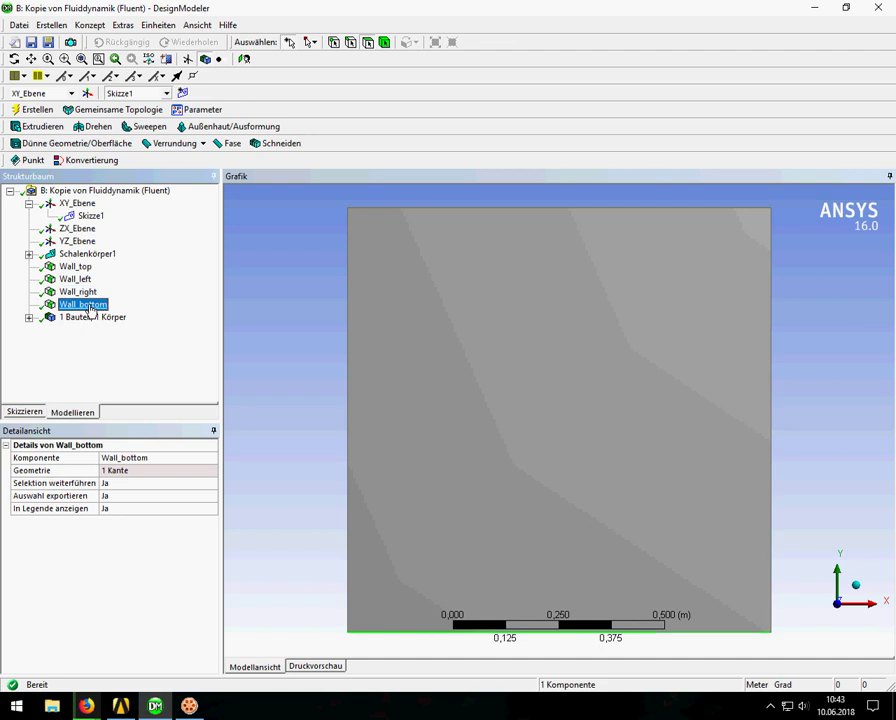
{"action": "left_click", "coordinate": [70, 318]}
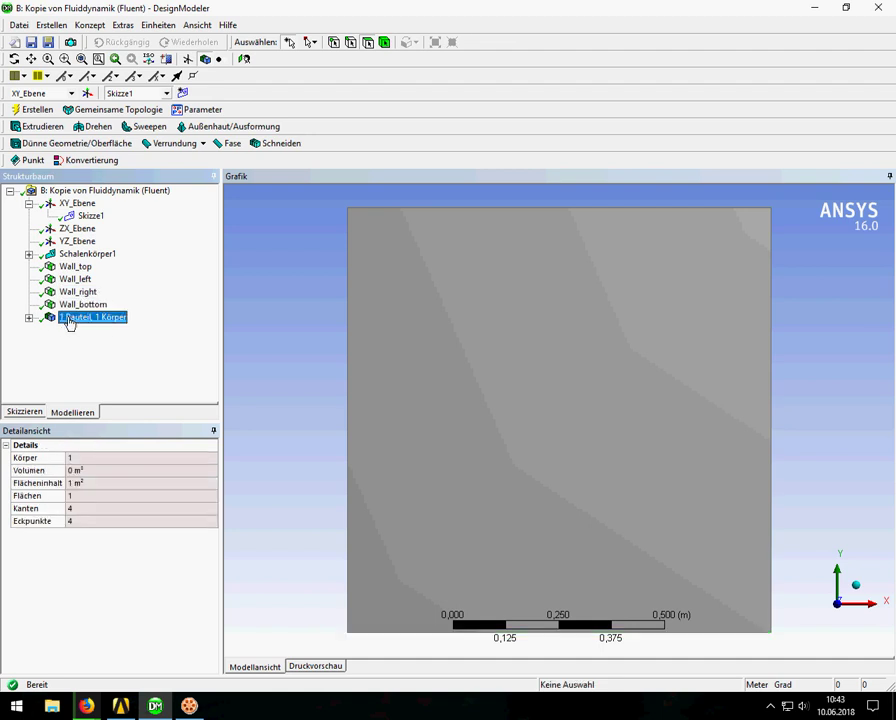
{"action": "left_click", "coordinate": [29, 317]}
{"action": "left_click", "coordinate": [95, 330]}
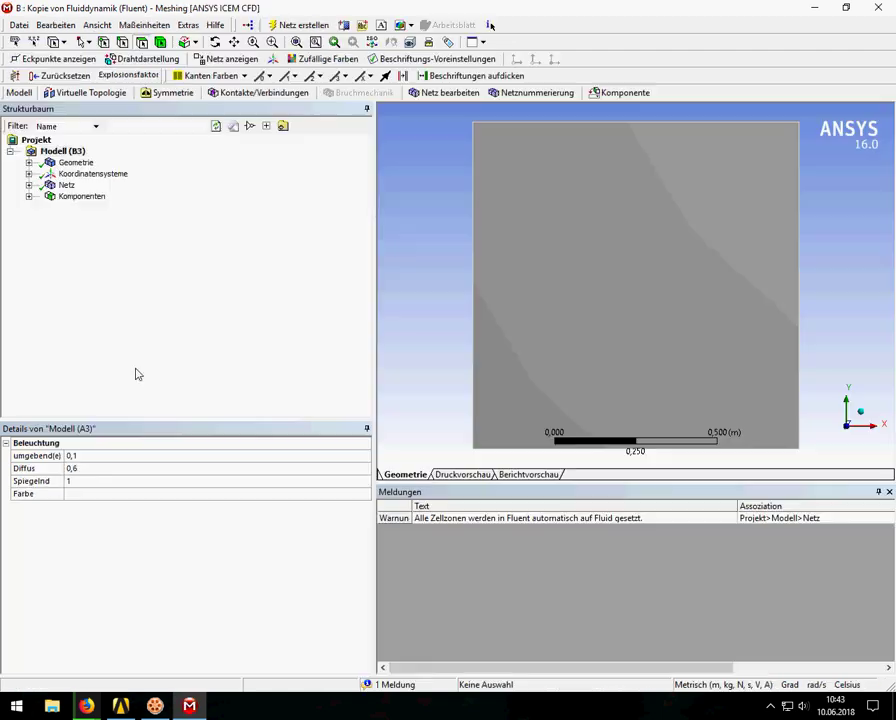
Expand the geometry, mesh controls and wall components, then display the face-meshed fine grid
{"action": "left_click", "coordinate": [29, 162]}
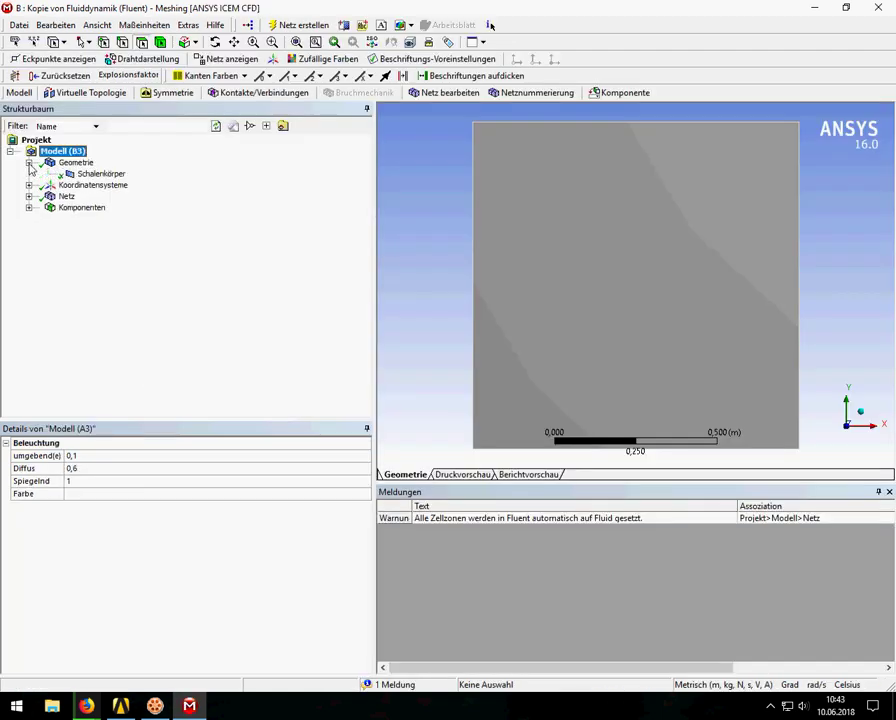
{"action": "left_click", "coordinate": [90, 174]}
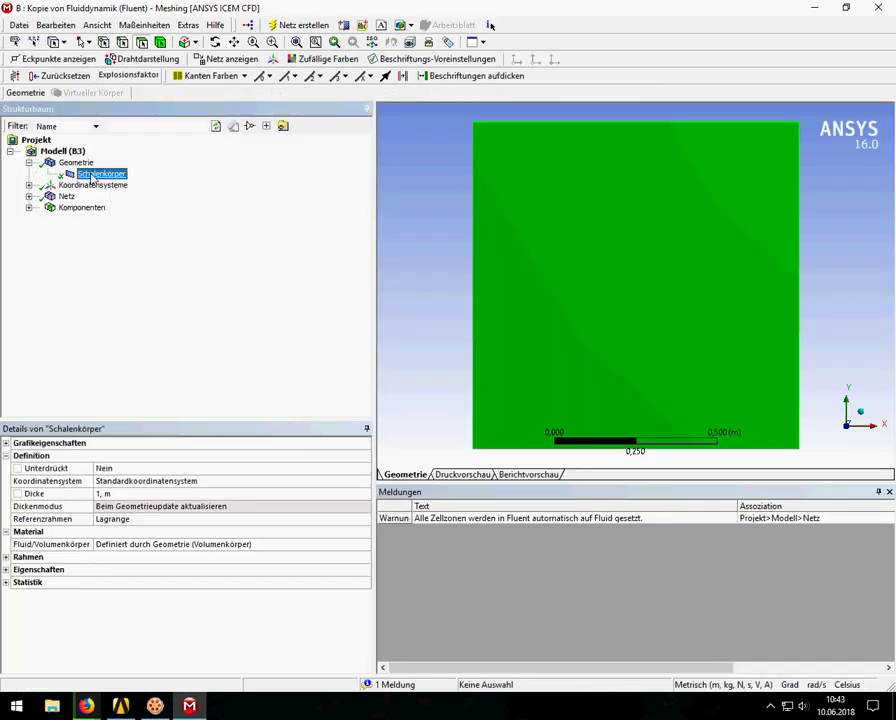
{"action": "left_click", "coordinate": [29, 196]}
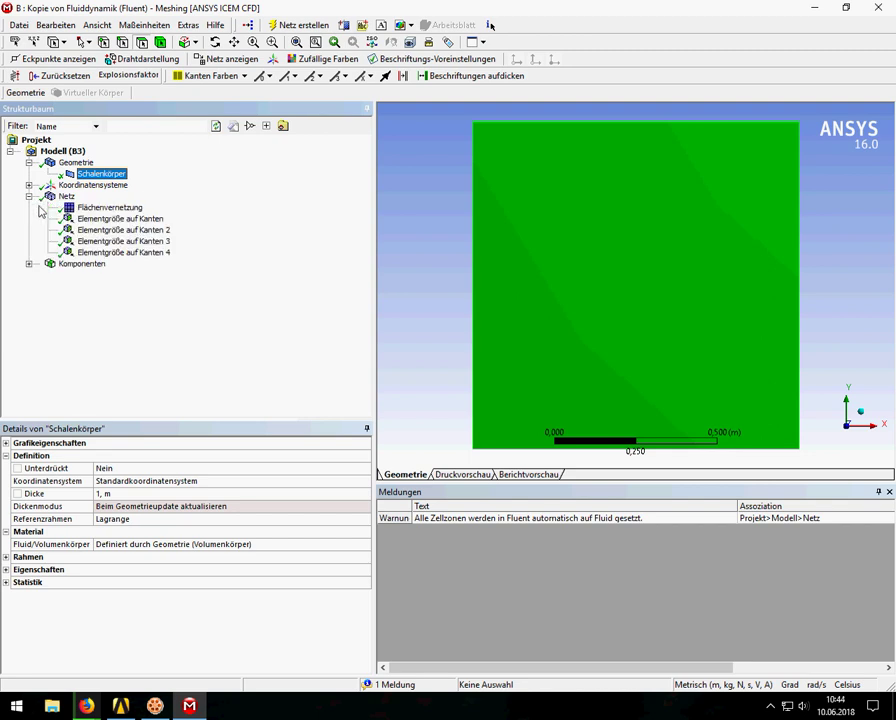
{"action": "left_click", "coordinate": [29, 263]}
{"action": "left_click", "coordinate": [110, 208]}
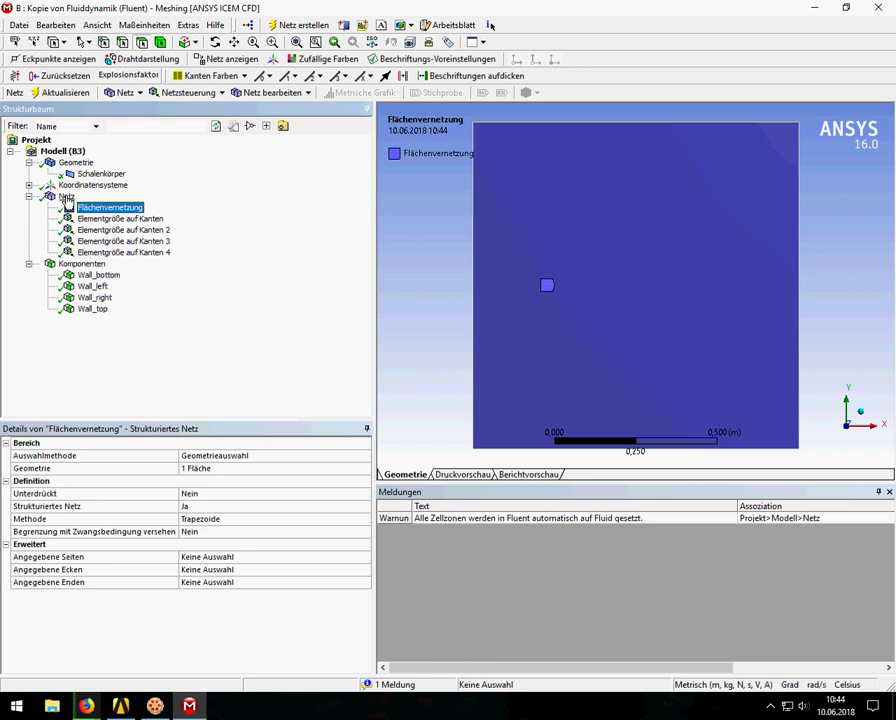
{"action": "left_click", "coordinate": [66, 197]}
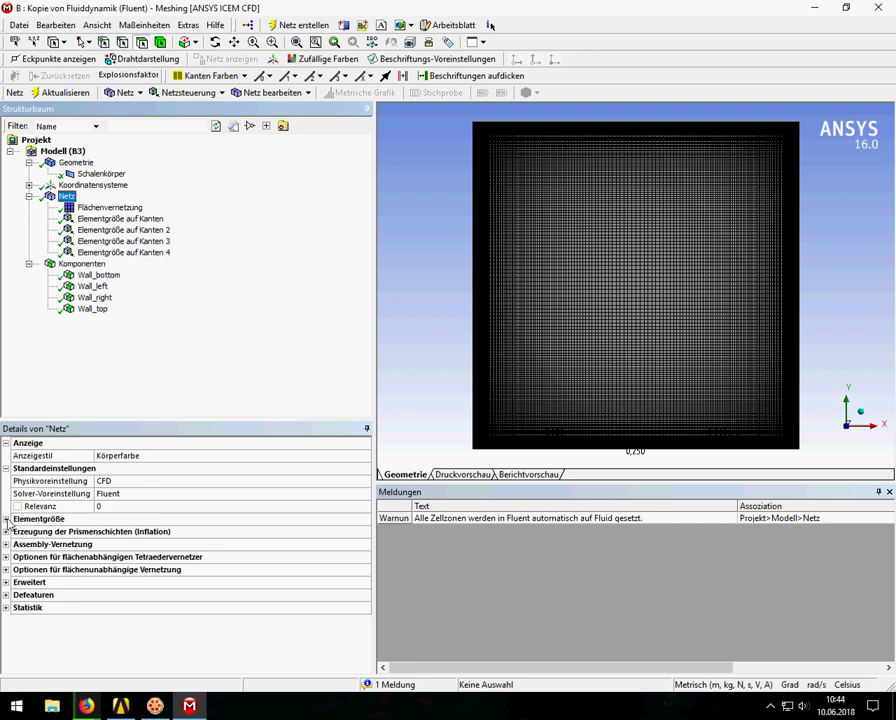
Review the element size settings and the top, left, right and bottom edge sizings
{"action": "left_click", "coordinate": [7, 519]}
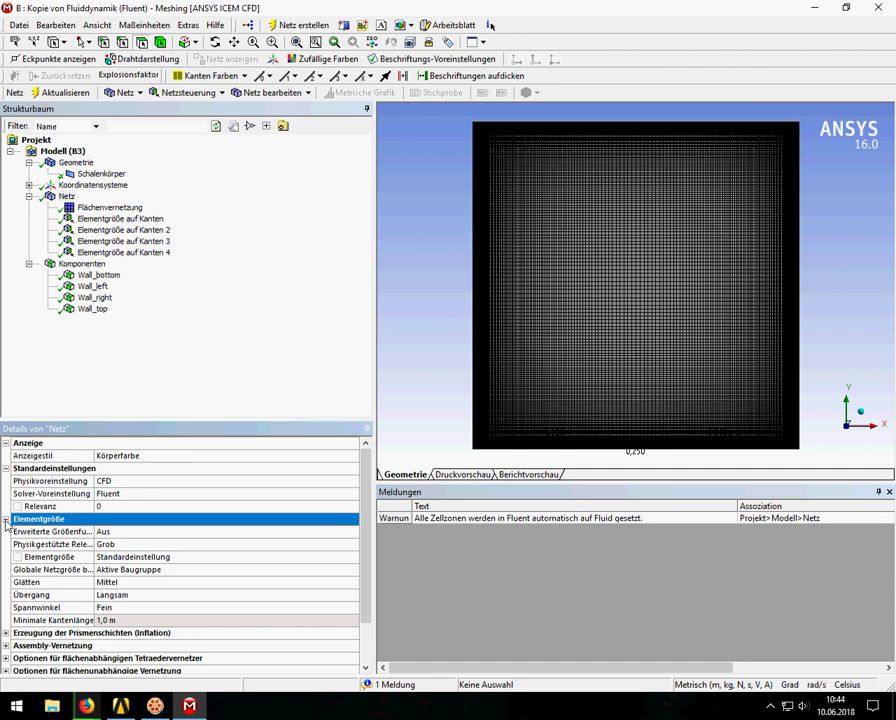
{"action": "left_click", "coordinate": [7, 519]}
{"action": "left_click", "coordinate": [120, 218]}
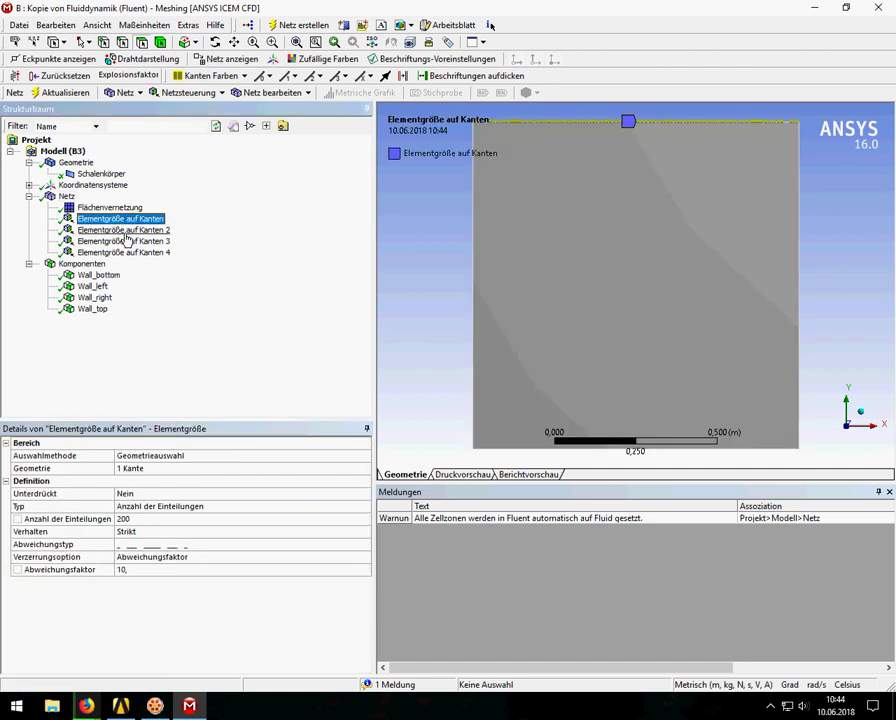
{"action": "left_click", "coordinate": [125, 231]}
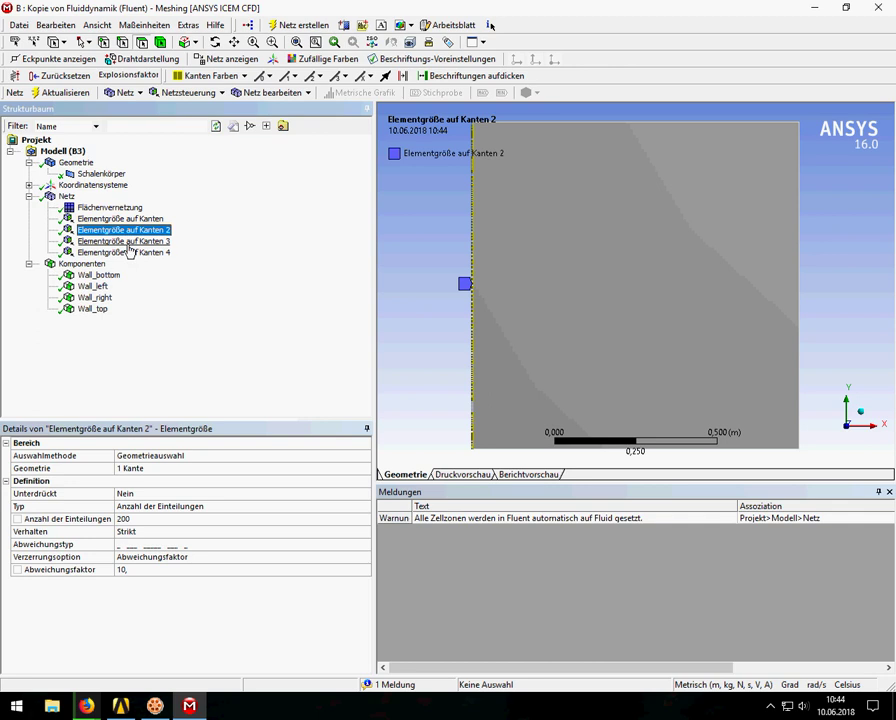
{"action": "left_click", "coordinate": [125, 241]}
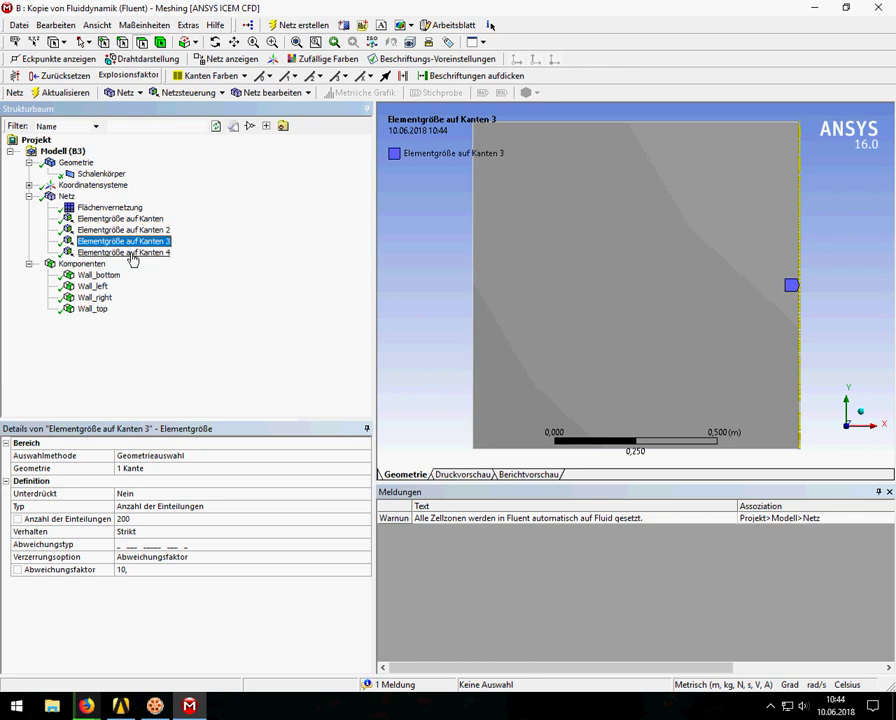
{"action": "left_click", "coordinate": [131, 253]}
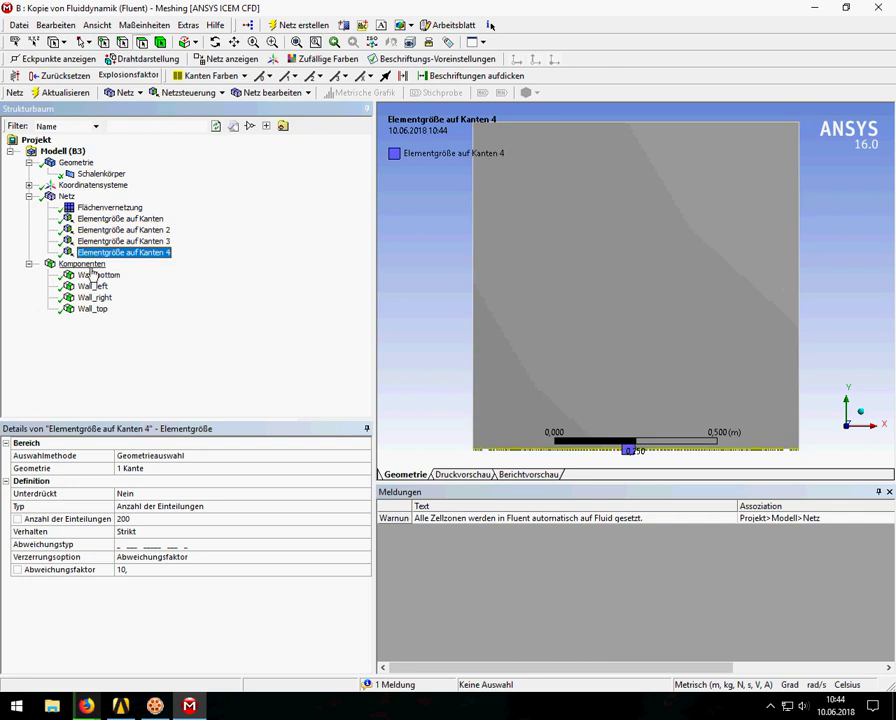
Enlarge the graphics area and review the Wall_bottom, Wall_left, Wall_right and Wall_top components
{"action": "left_click", "coordinate": [92, 276]}
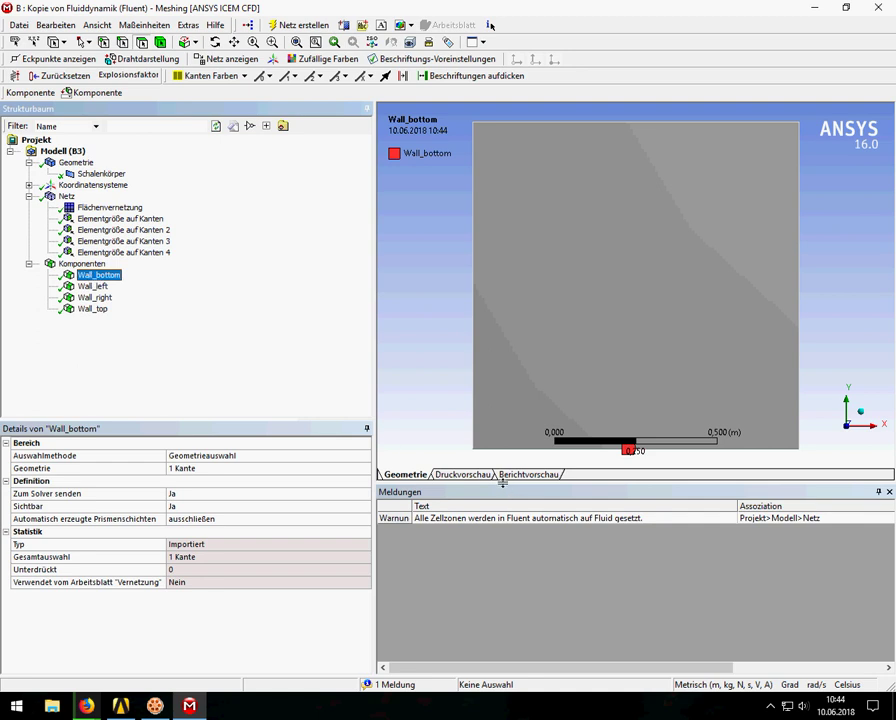
{"action": "left_click_drag", "start_coordinate": [514, 614], "coordinate": [514, 617]}
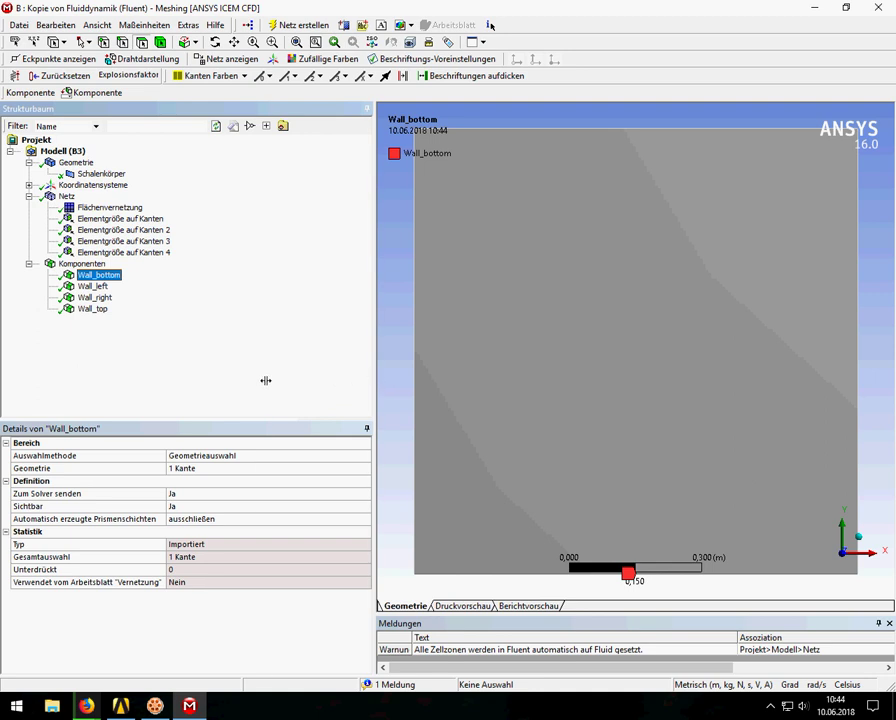
{"action": "left_click_drag", "start_coordinate": [277, 380], "coordinate": [265, 380]}
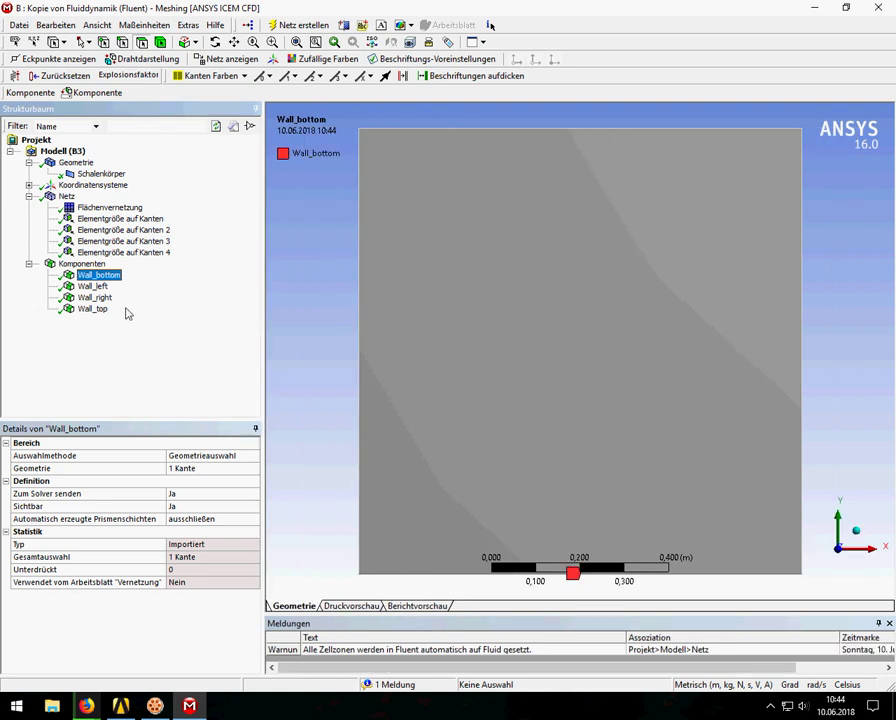
{"action": "left_click", "coordinate": [95, 288]}
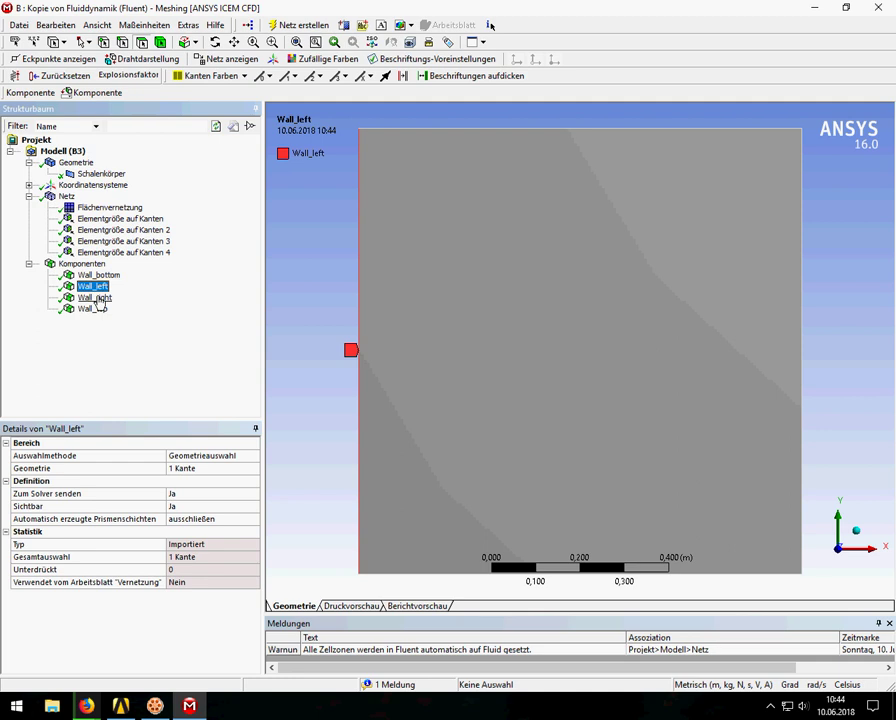
{"action": "left_click", "coordinate": [96, 298]}
{"action": "left_click", "coordinate": [96, 310]}
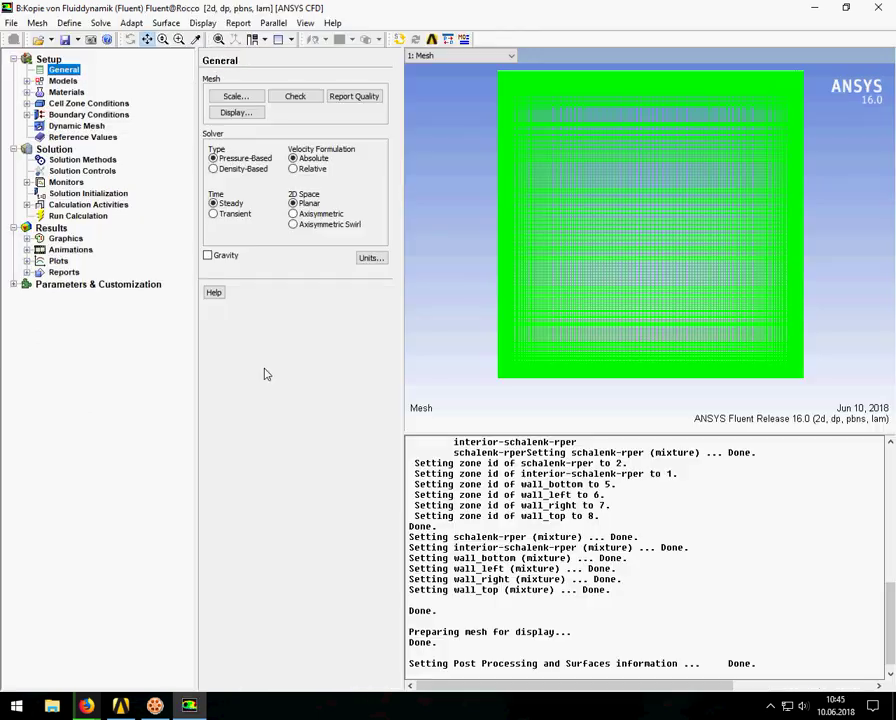
Confirm the 0–1 m x and y extents, then run the mesh check and quality report
{"action": "left_click", "coordinate": [254, 98]}
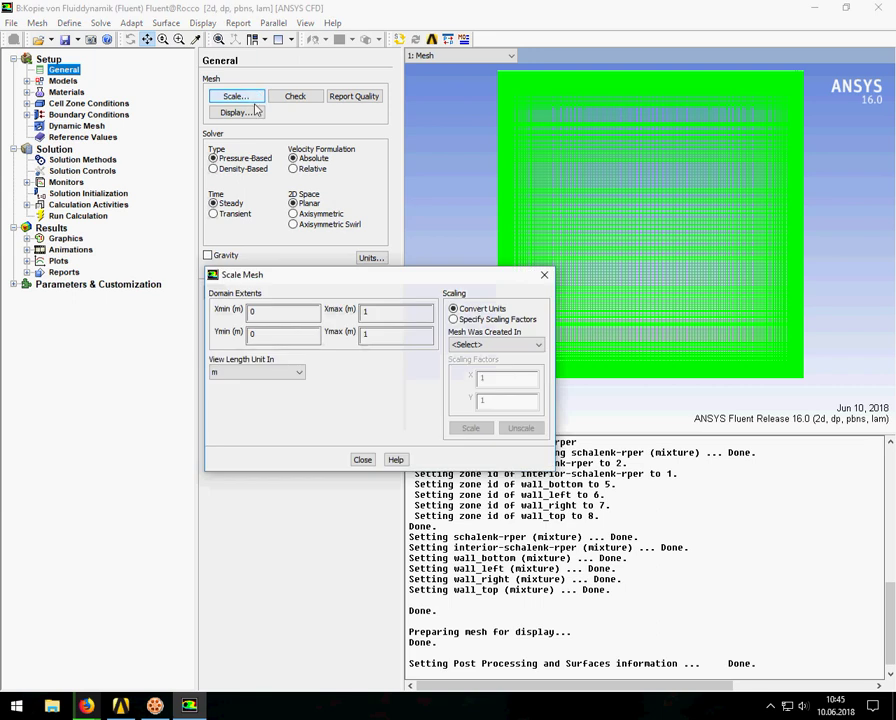
{"action": "left_click", "coordinate": [363, 460]}
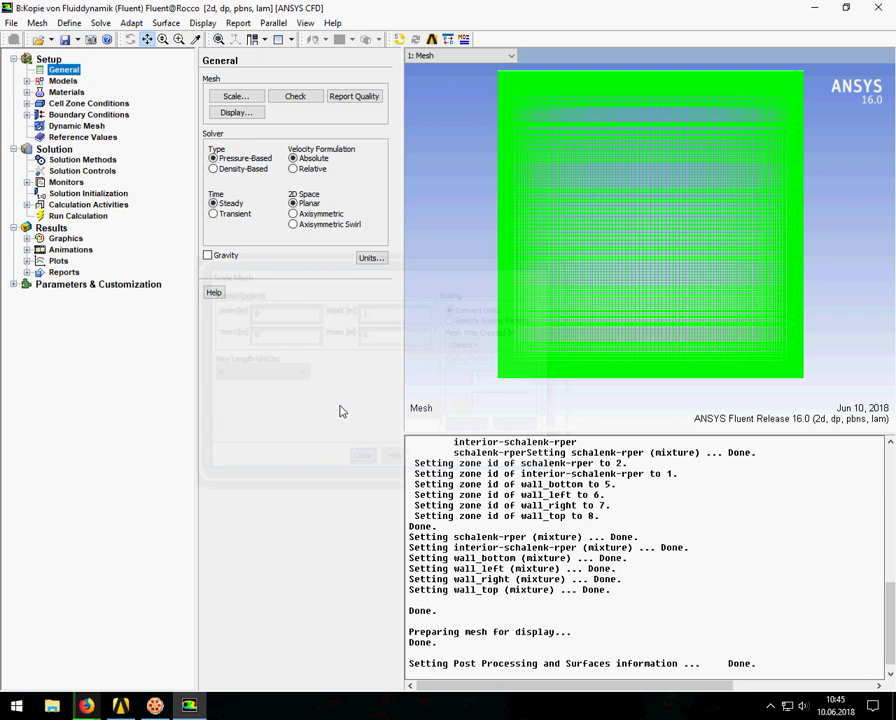
{"action": "left_click", "coordinate": [295, 96]}
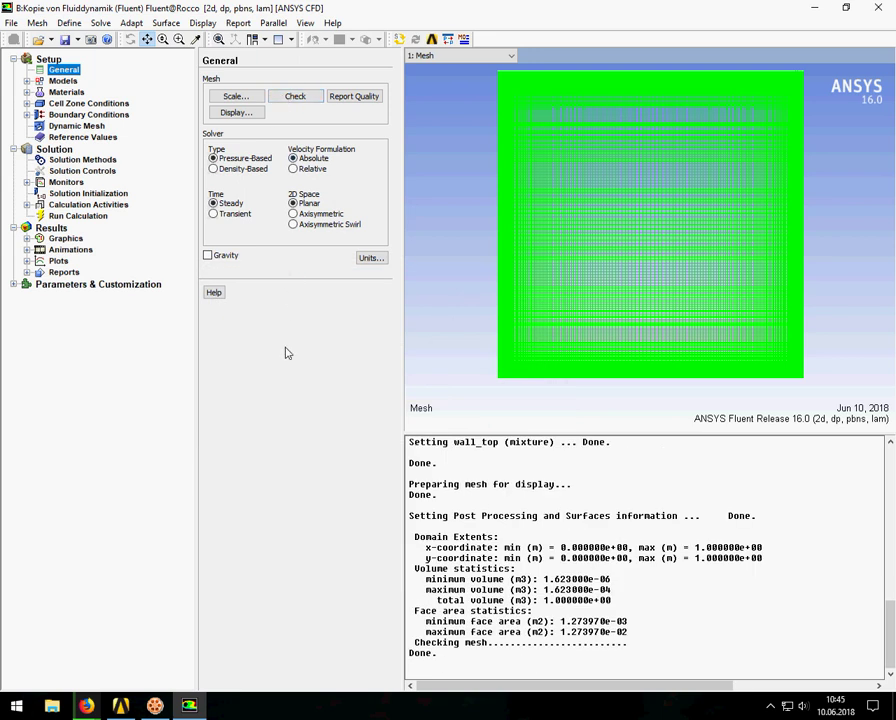
{"action": "left_click", "coordinate": [345, 96]}
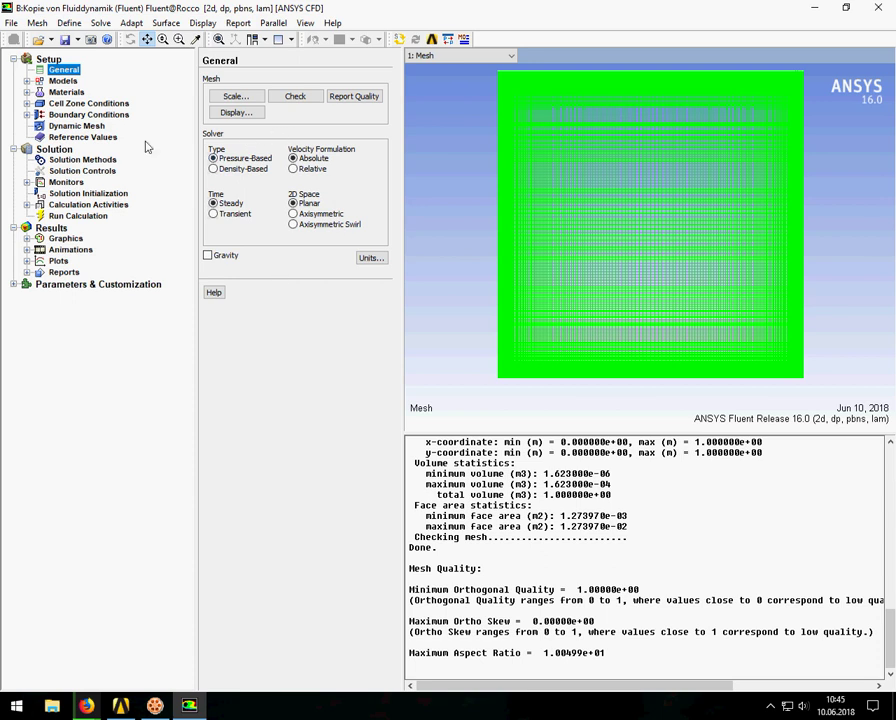
{"action": "left_click", "coordinate": [63, 81]}
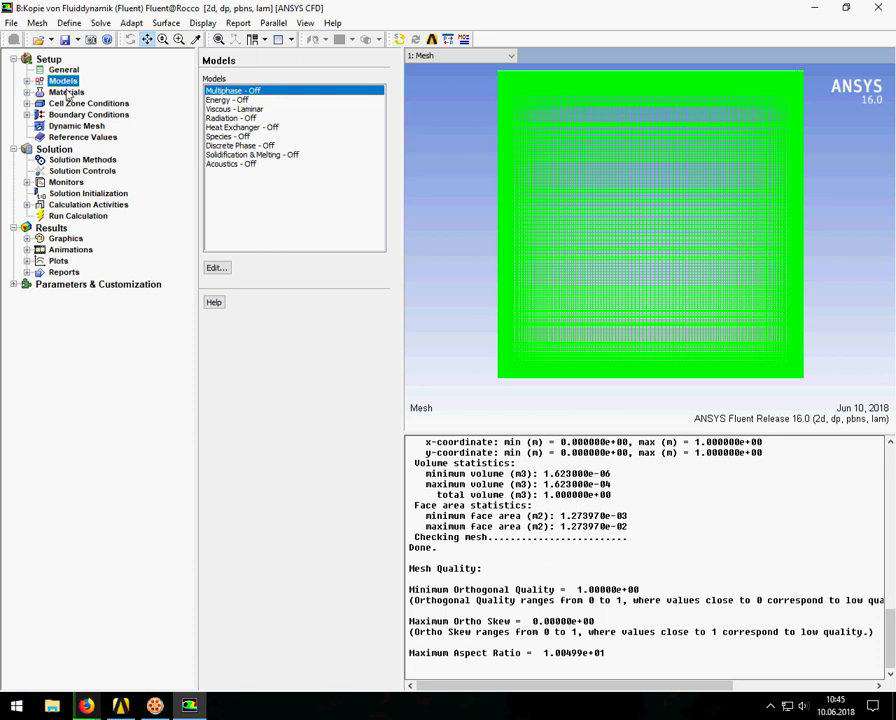
Review air's properties: constant density 1 kg/m3 and viscosity 0.001 kg/m-s
{"action": "left_click", "coordinate": [67, 93]}
{"action": "left_click", "coordinate": [218, 101]}
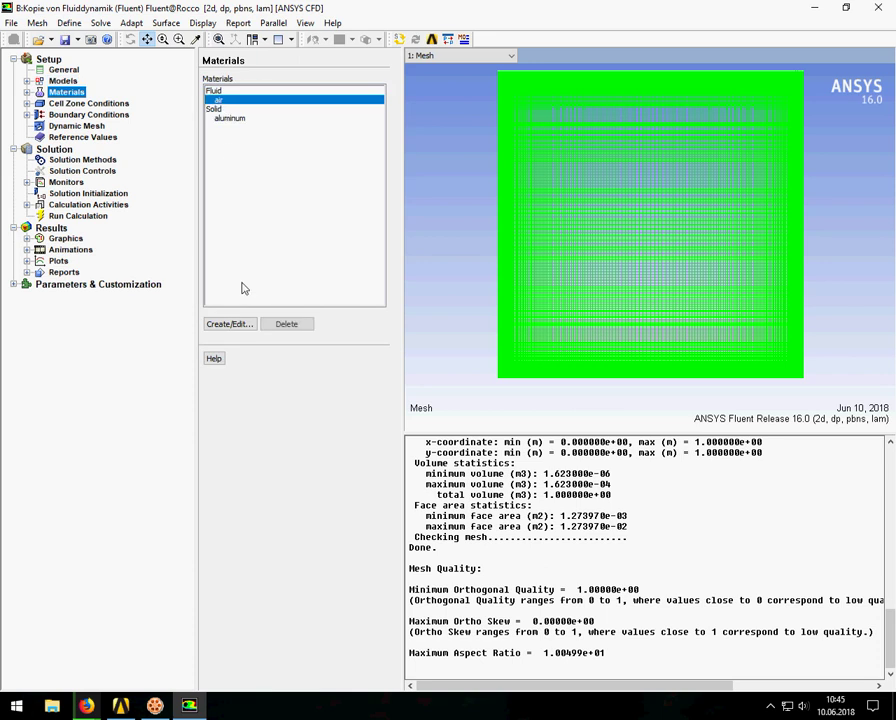
{"action": "left_click", "coordinate": [232, 324]}
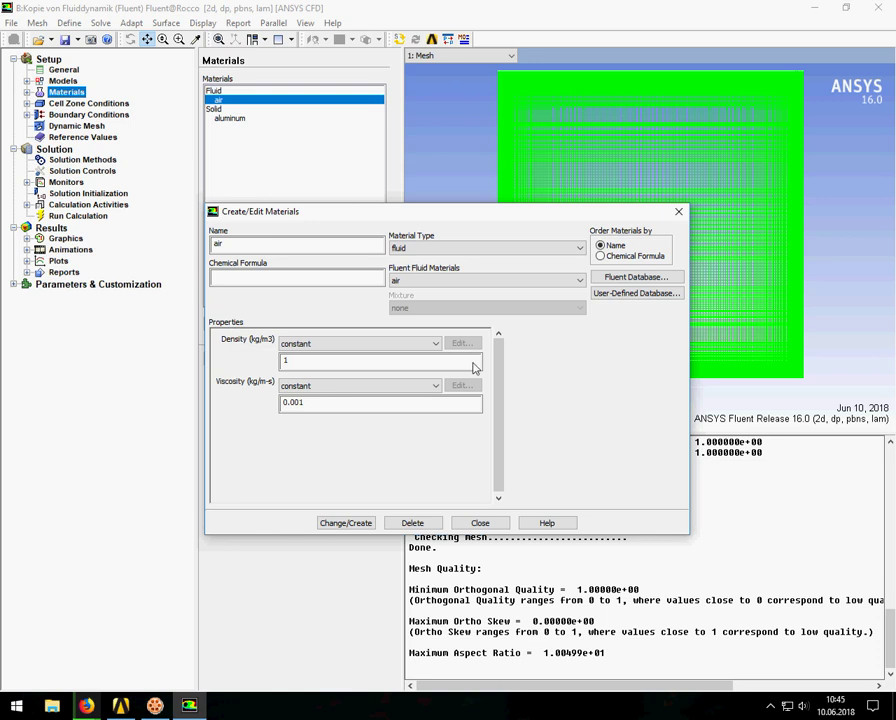
{"action": "left_click", "coordinate": [480, 523]}
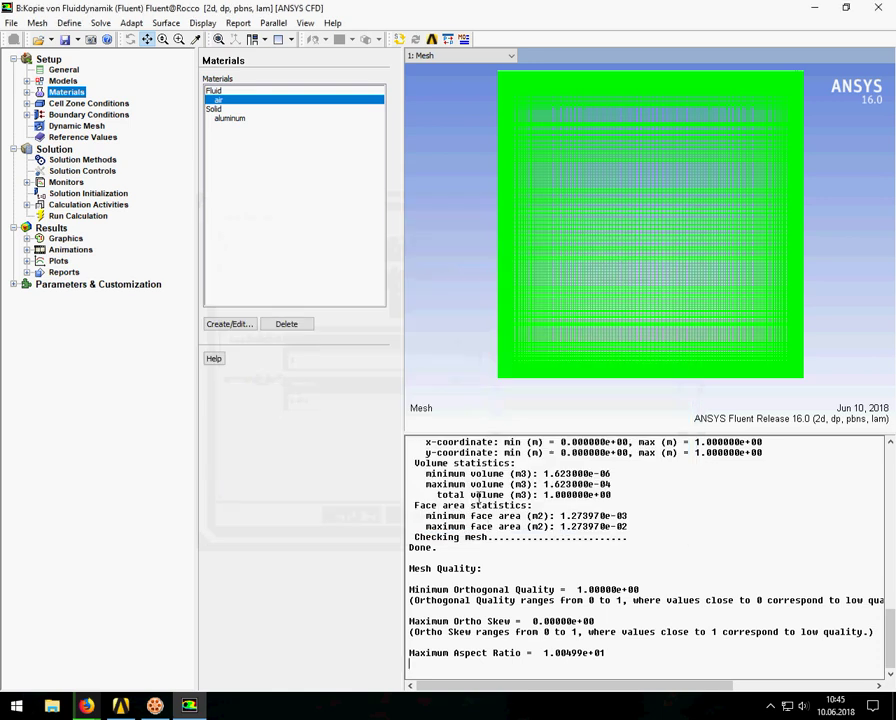
Browse the four wall zones and confirm wall_bottom is a stationary no-slip wall
{"action": "left_click", "coordinate": [80, 114]}
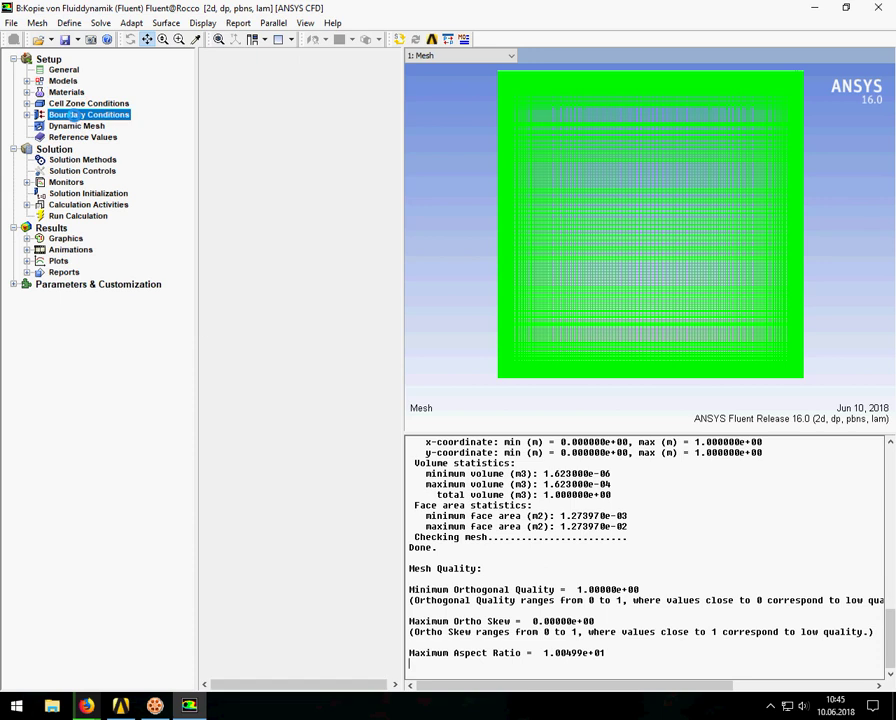
{"action": "left_click", "coordinate": [232, 101]}
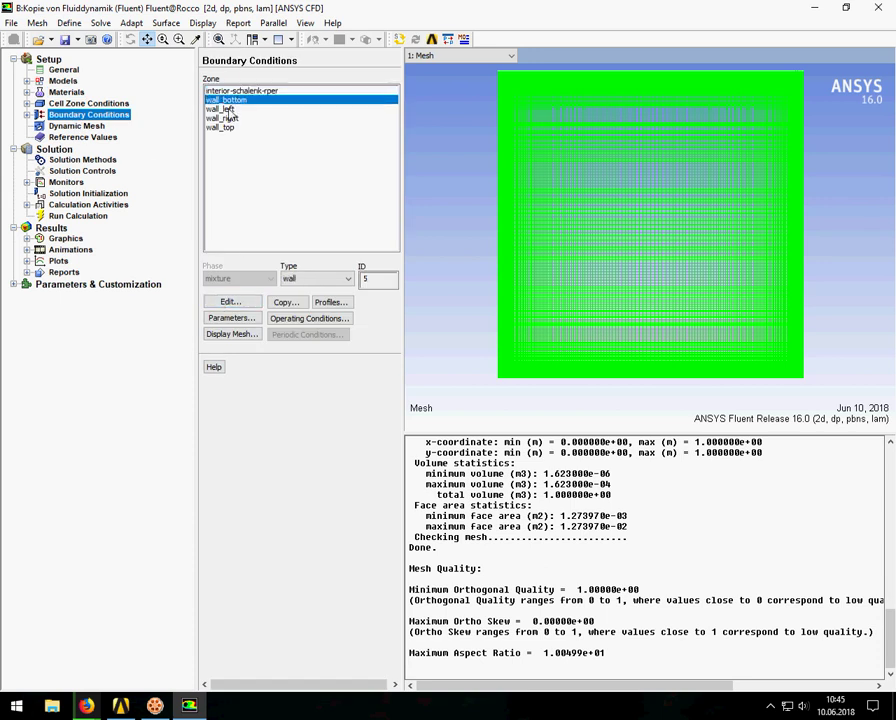
{"action": "left_click", "coordinate": [228, 110]}
{"action": "left_click", "coordinate": [229, 119]}
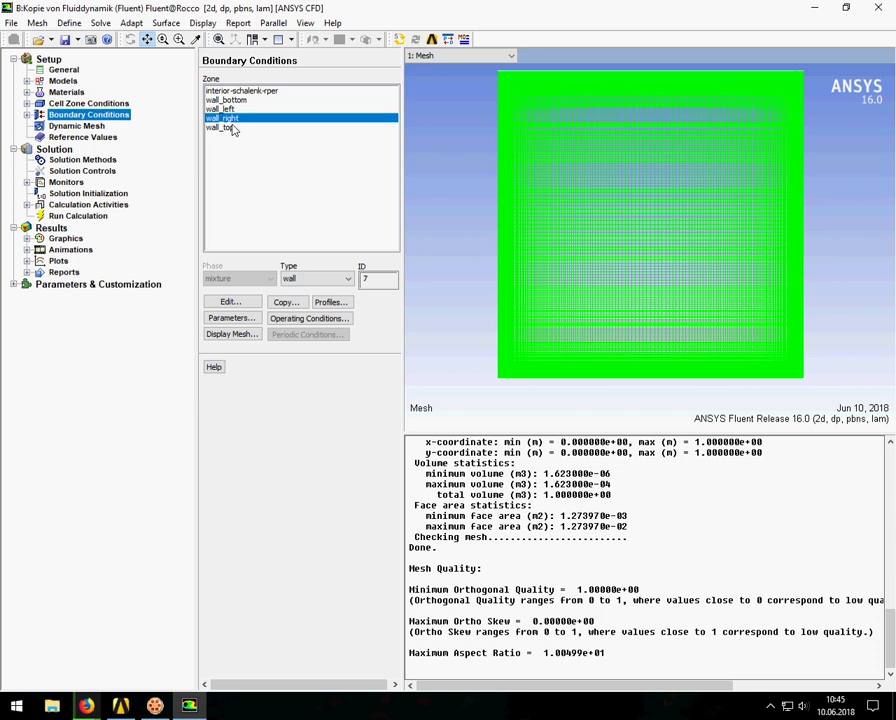
{"action": "left_click", "coordinate": [230, 127]}
{"action": "left_click", "coordinate": [226, 101]}
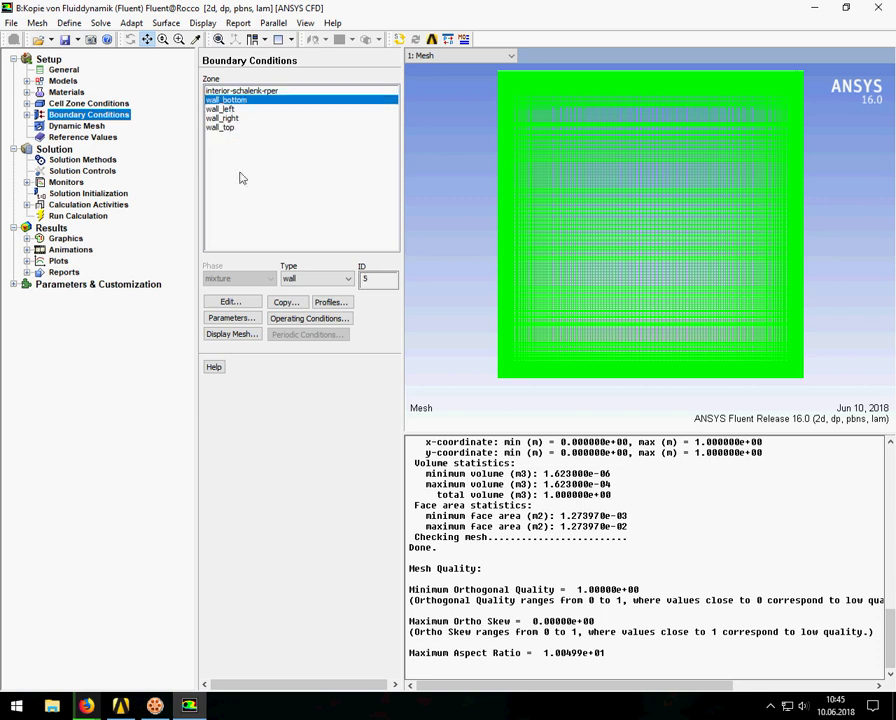
{"action": "left_click", "coordinate": [230, 302]}
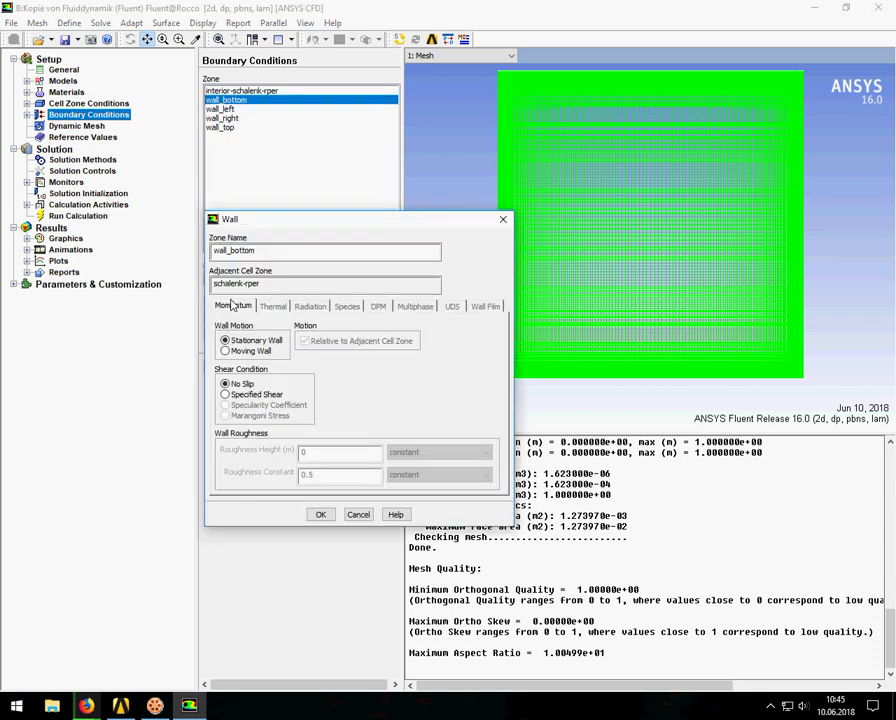
{"action": "left_click", "coordinate": [315, 515]}
Confirm wall_left and wall_right are stationary no-slip walls
{"action": "left_click", "coordinate": [222, 108]}
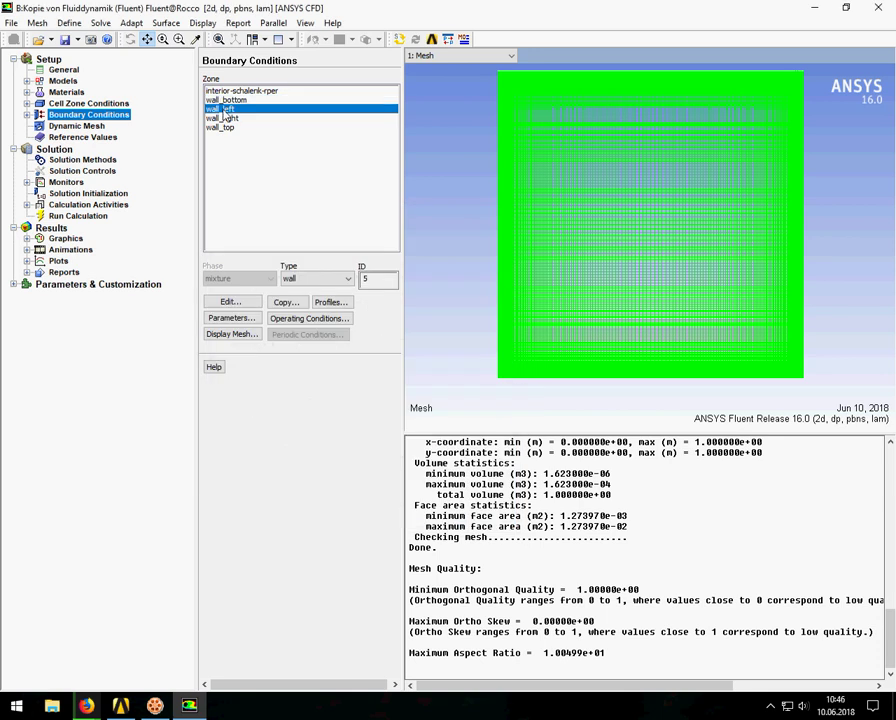
{"action": "left_click", "coordinate": [226, 302]}
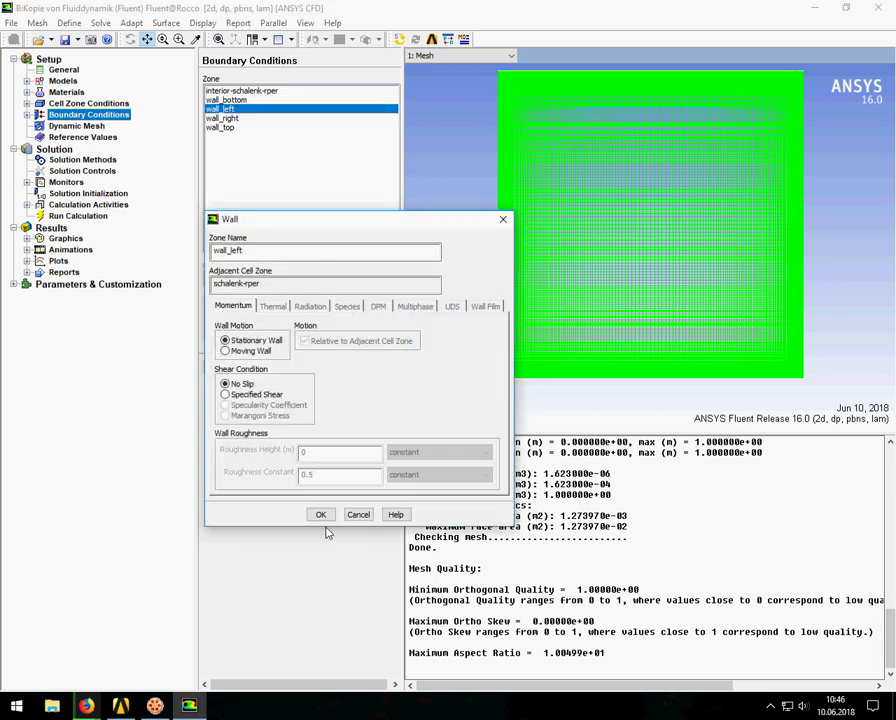
{"action": "left_click", "coordinate": [320, 515]}
{"action": "left_click", "coordinate": [222, 118]}
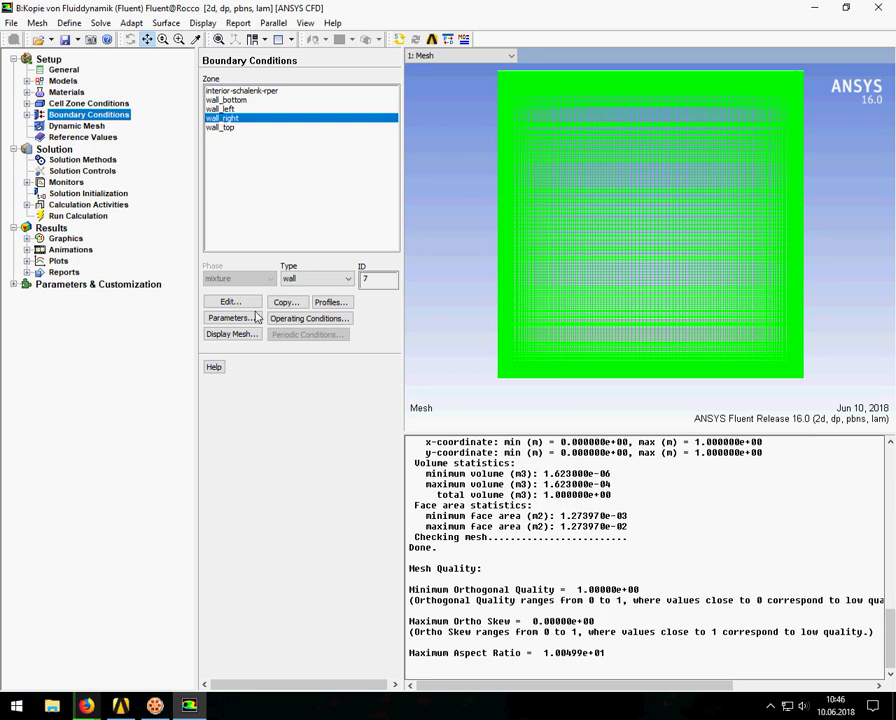
{"action": "left_click", "coordinate": [229, 303]}
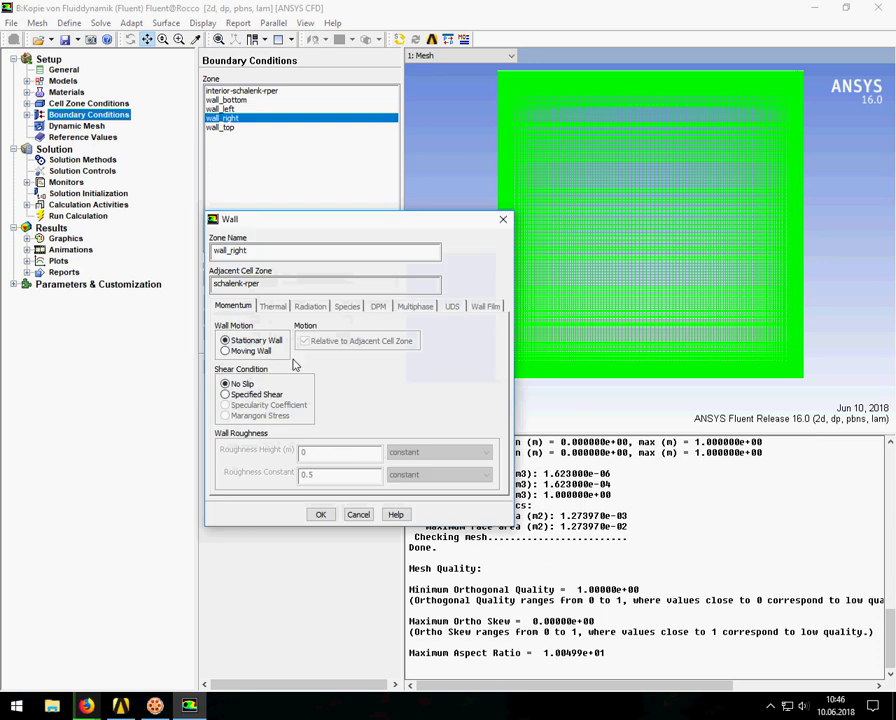
{"action": "left_click", "coordinate": [321, 516]}
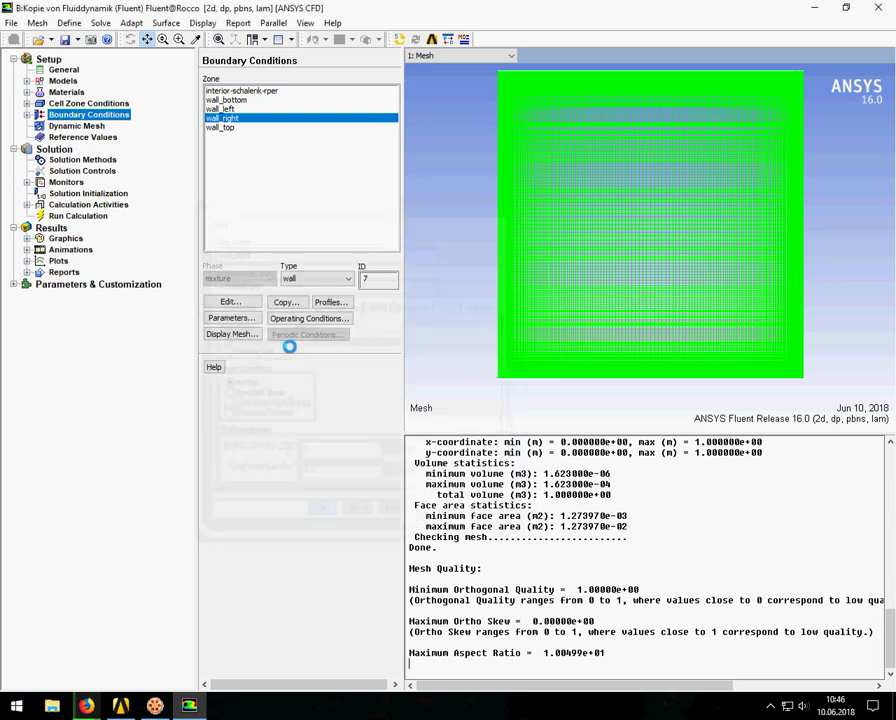
Confirm wall_top moves at 1 m/s in the x direction
{"action": "left_click", "coordinate": [221, 127]}
{"action": "left_click", "coordinate": [232, 302]}
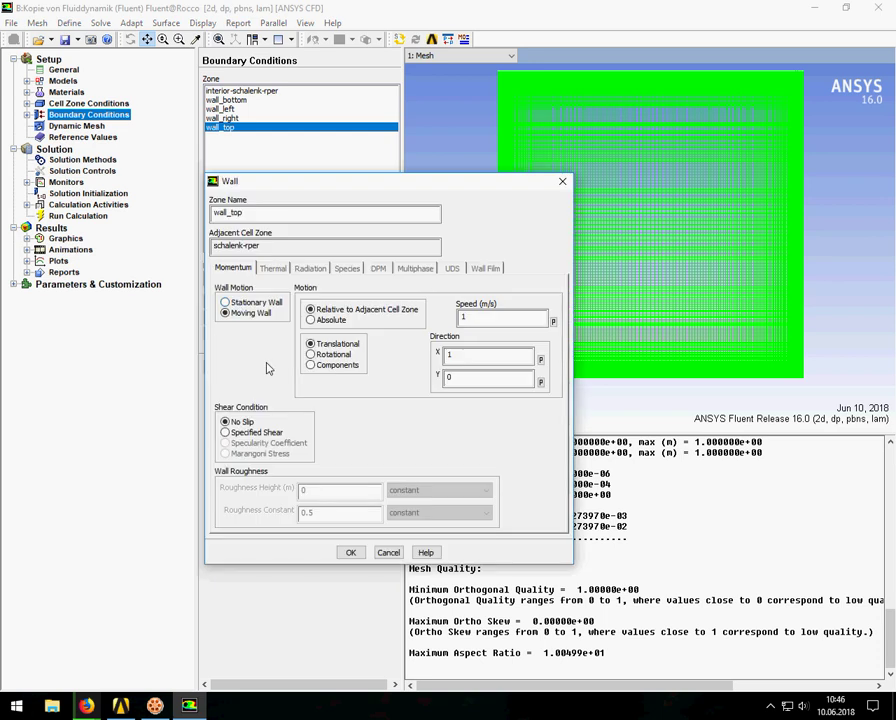
{"action": "left_click", "coordinate": [351, 554]}
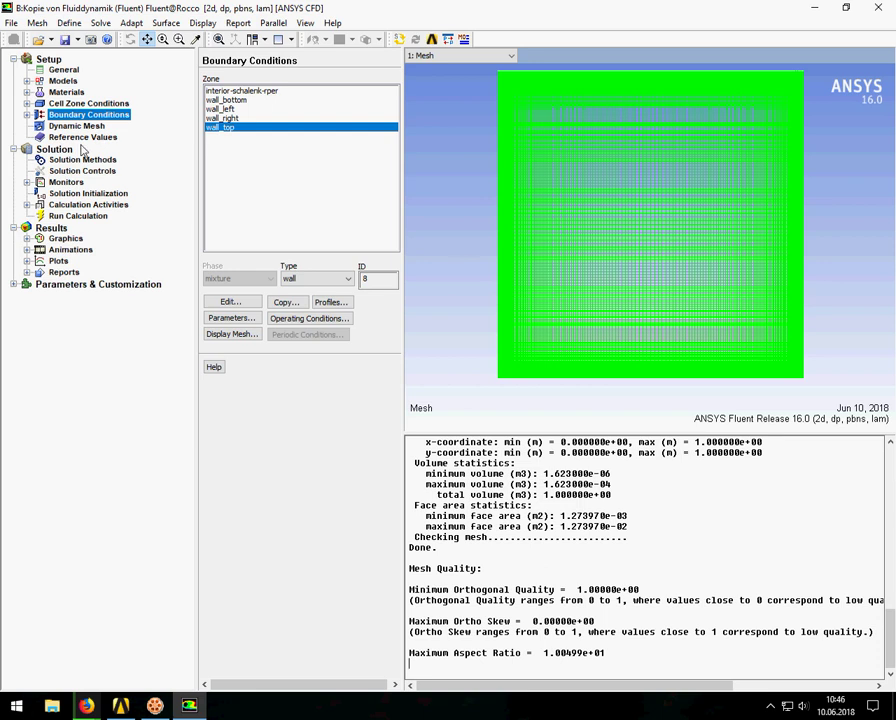
Review solution methods and controls, and confirm residual convergence criteria of 1e-06
{"action": "left_click", "coordinate": [82, 162]}
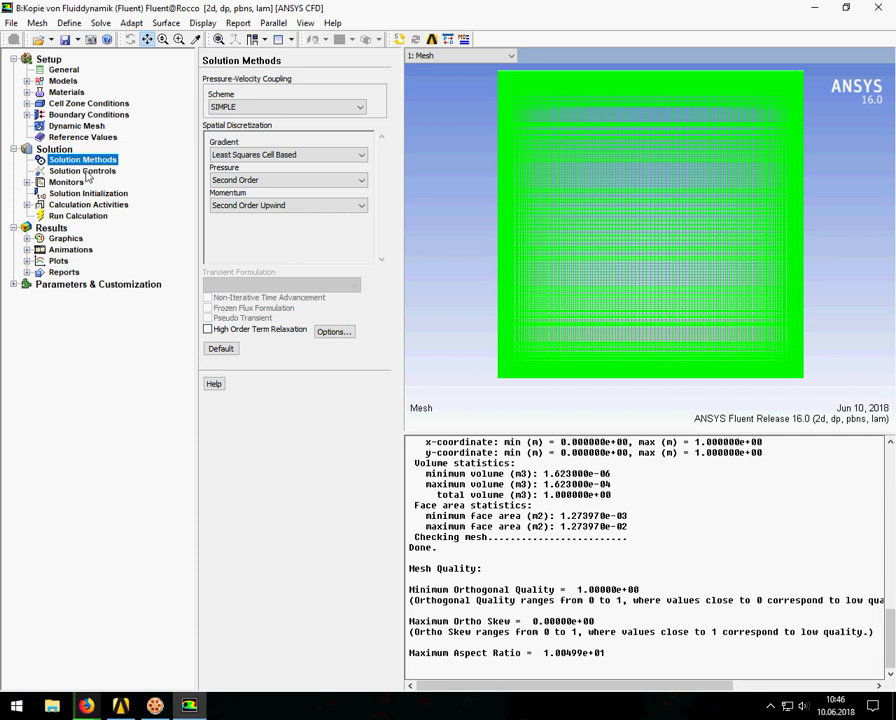
{"action": "left_click", "coordinate": [86, 172]}
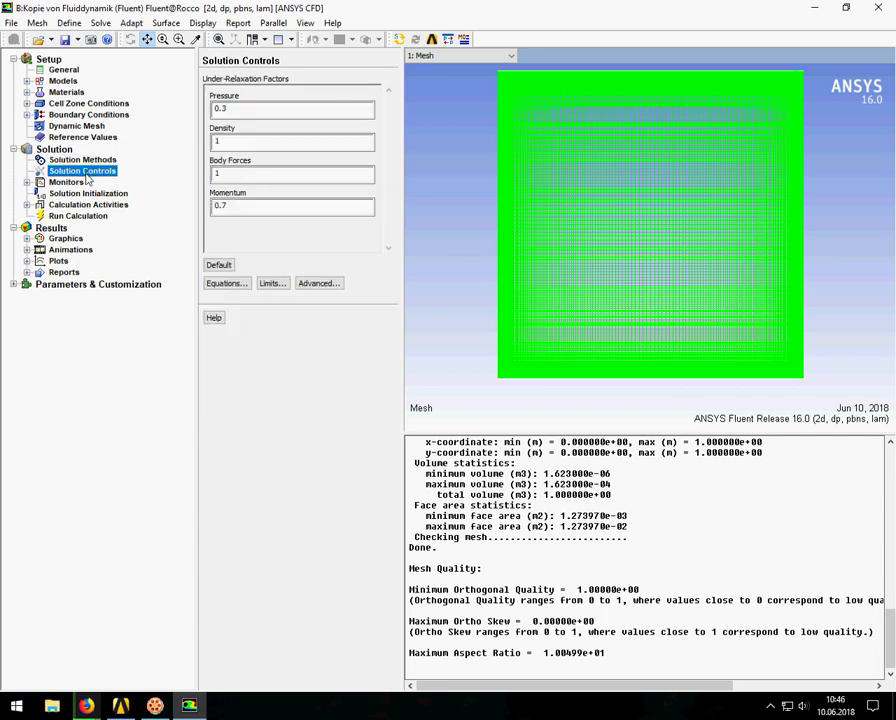
{"action": "left_click", "coordinate": [67, 182]}
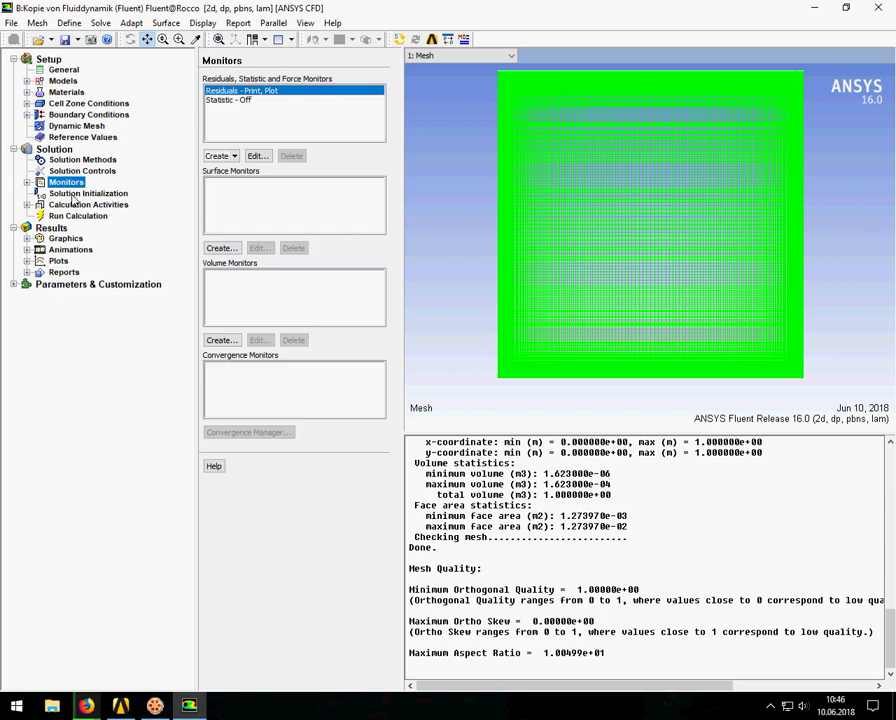
{"action": "left_click", "coordinate": [220, 157]}
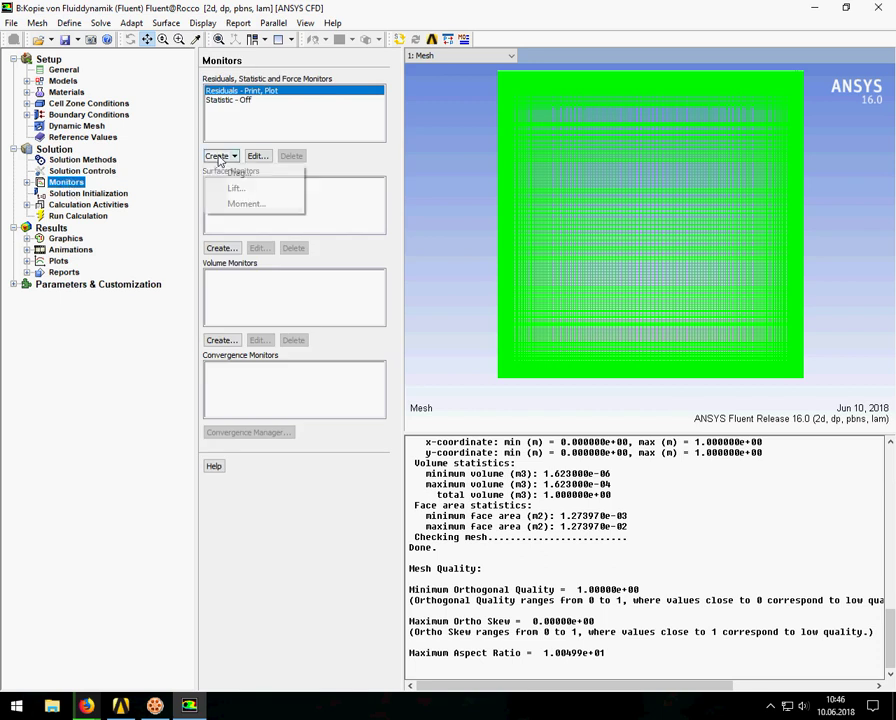
{"action": "left_click", "coordinate": [256, 157]}
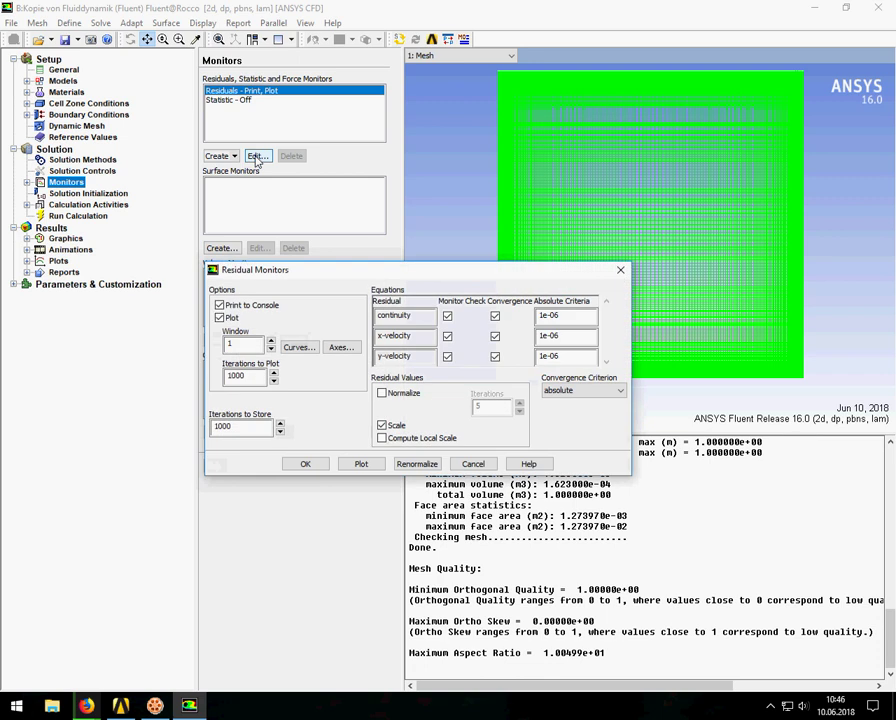
{"action": "left_click", "coordinate": [620, 272]}
{"action": "left_click", "coordinate": [93, 194]}
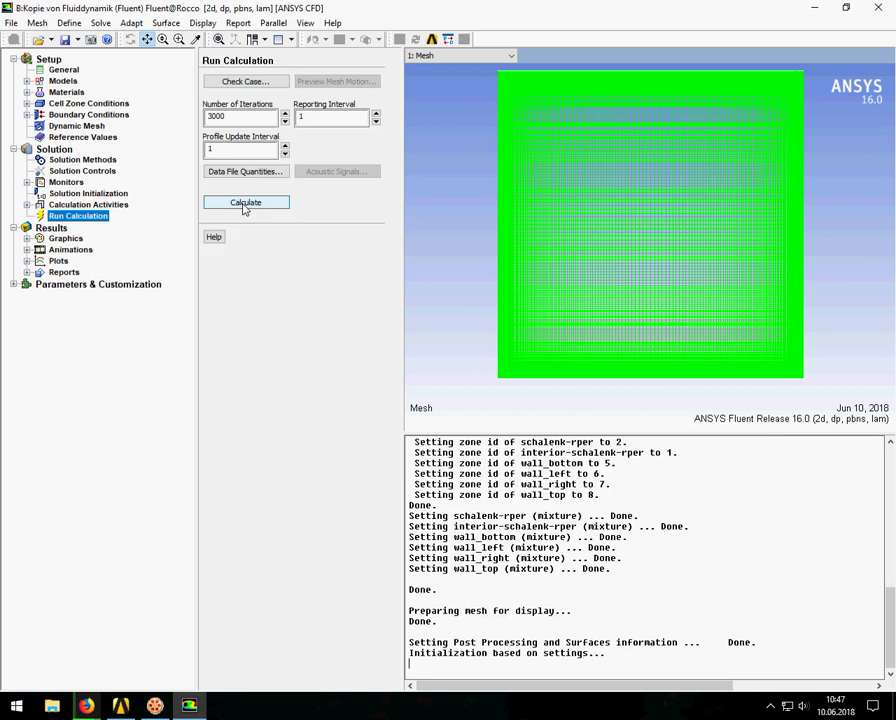
Start the calculation and let it iterate to convergence at iteration 4134
{"action": "left_click", "coordinate": [245, 204]}
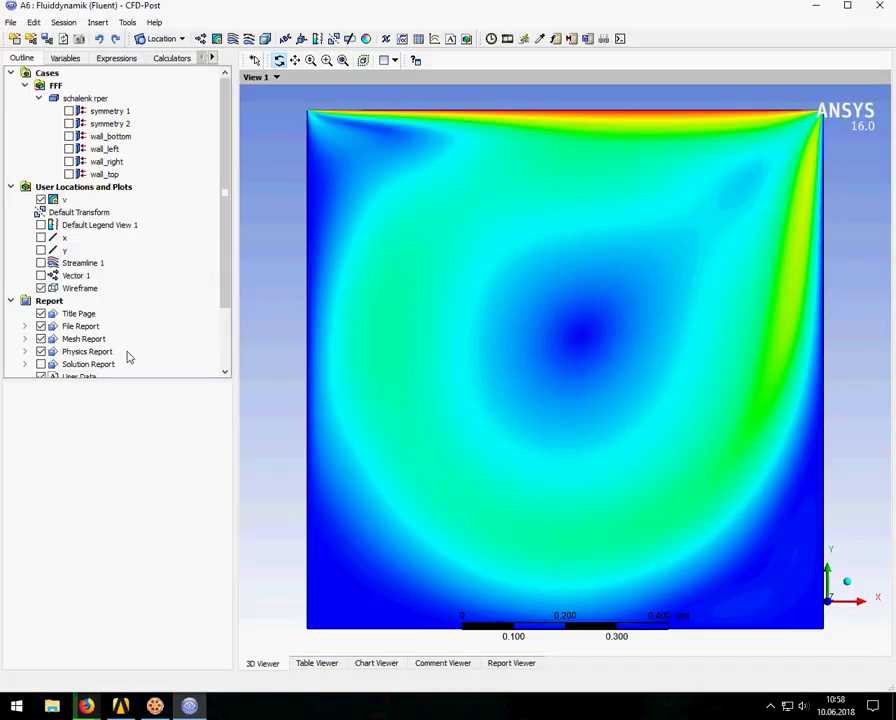
Tilt the view and re-apply contour v: Velocity on symmetry 1, 0–1 m/s, 100 contours
{"action": "left_click_drag", "start_coordinate": [222, 276], "coordinate": [229, 302]}
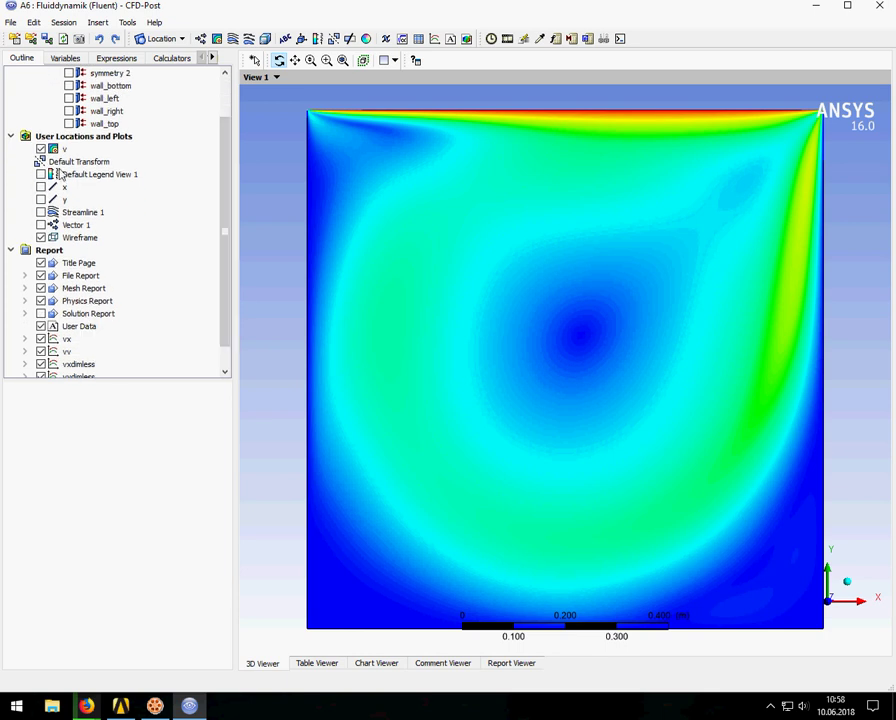
{"action": "left_click_drag", "start_coordinate": [300, 266], "coordinate": [345, 288]}
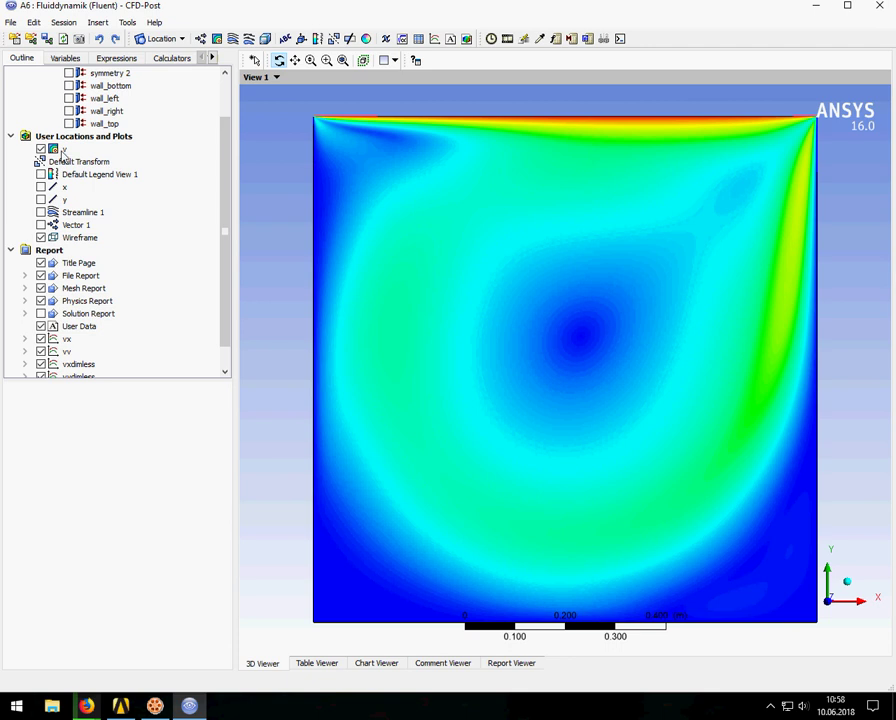
{"action": "left_click", "coordinate": [62, 153]}
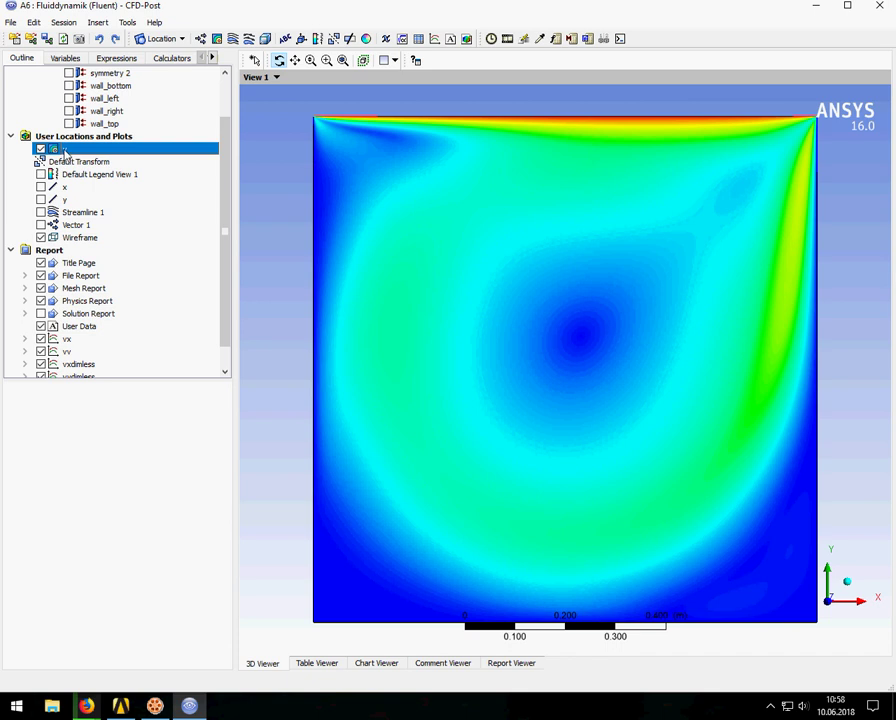
{"action": "right_click", "coordinate": [64, 152]}
{"action": "left_click", "coordinate": [92, 180]}
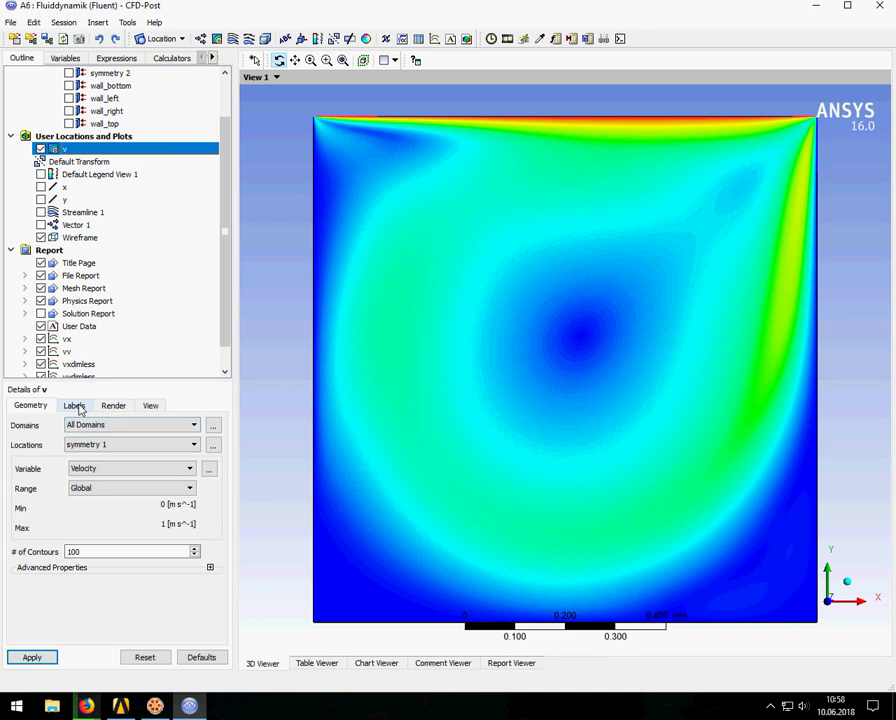
{"action": "left_click", "coordinate": [80, 406]}
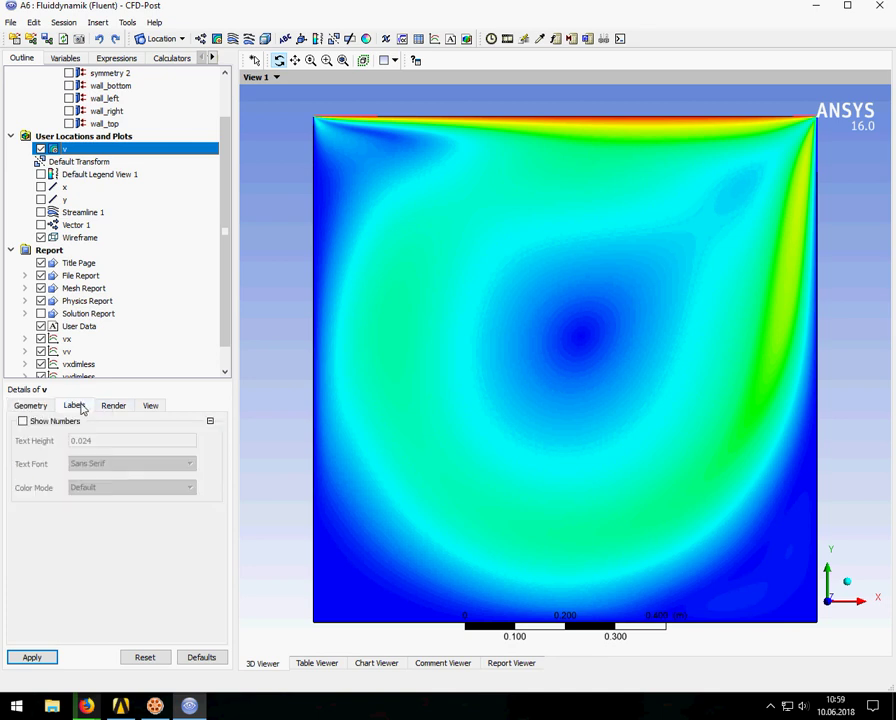
{"action": "left_click", "coordinate": [114, 407]}
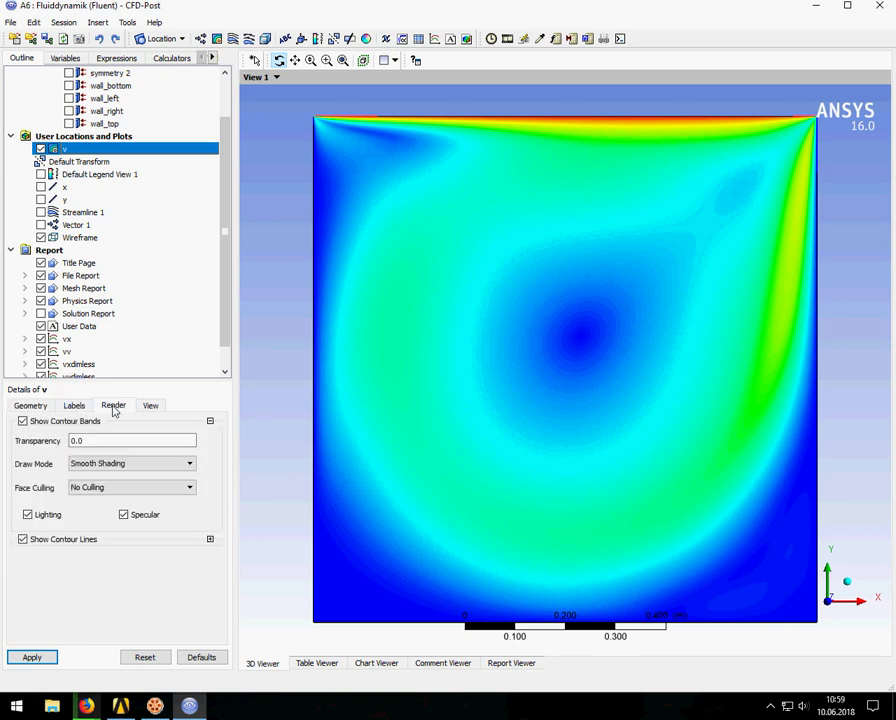
{"action": "left_click", "coordinate": [40, 657]}
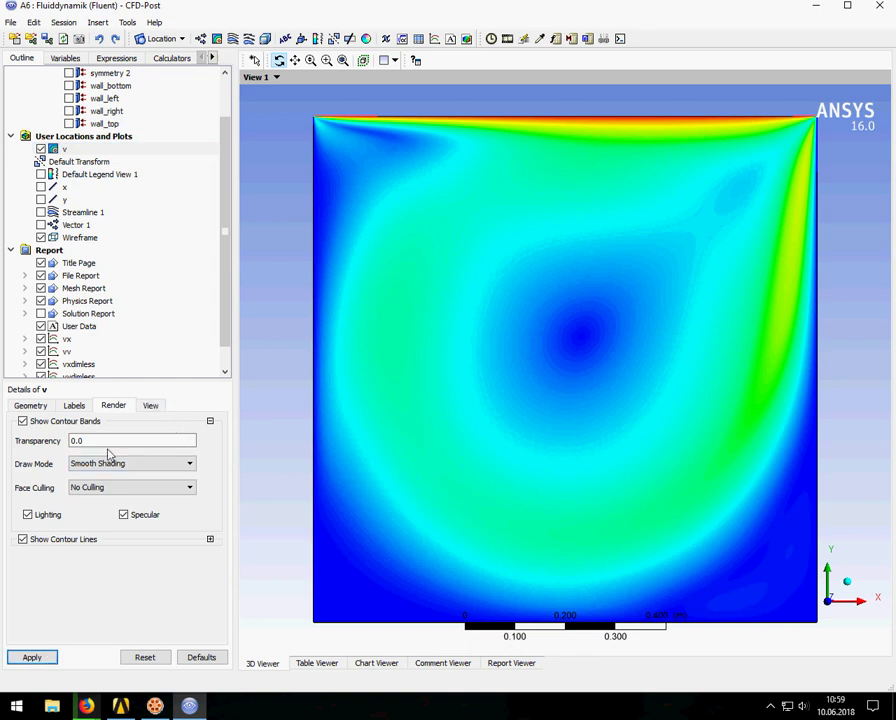
Hide contour v, then show and hide Streamline 1 and Vector 1 in turn
{"action": "left_click", "coordinate": [40, 147]}
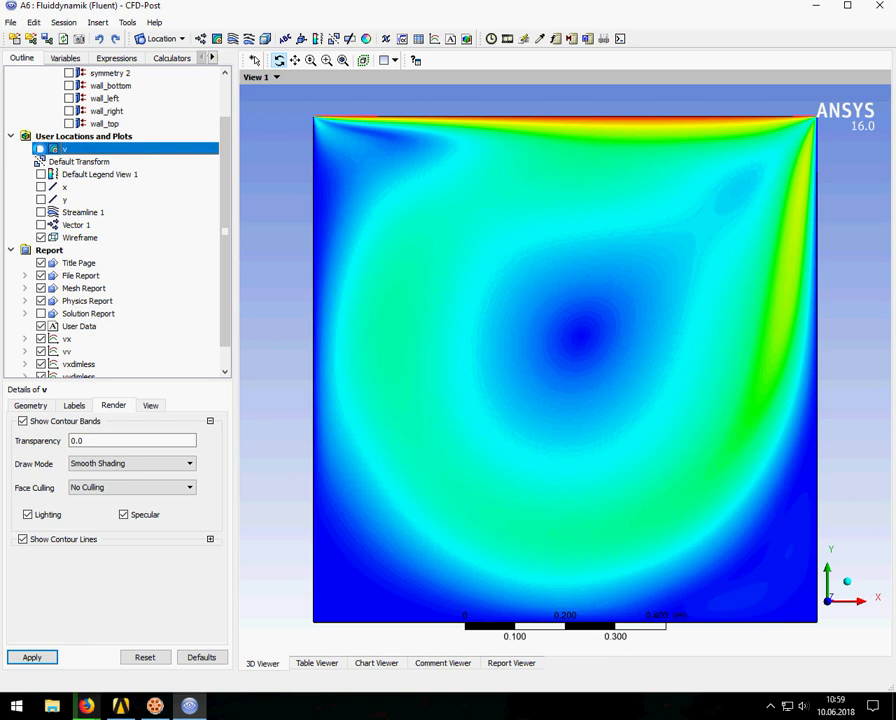
{"action": "left_click", "coordinate": [41, 148]}
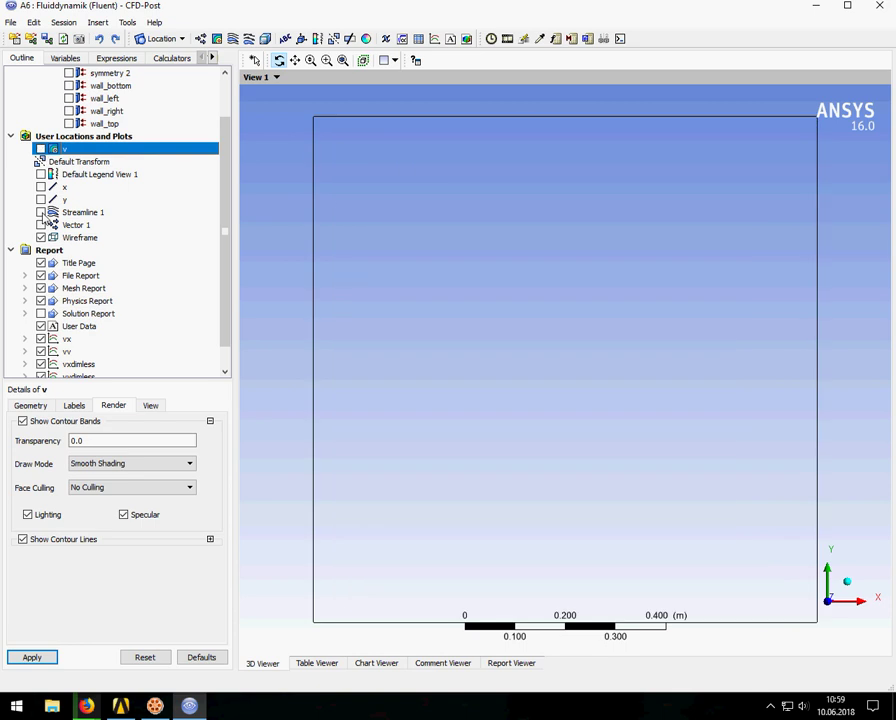
{"action": "left_click", "coordinate": [41, 212]}
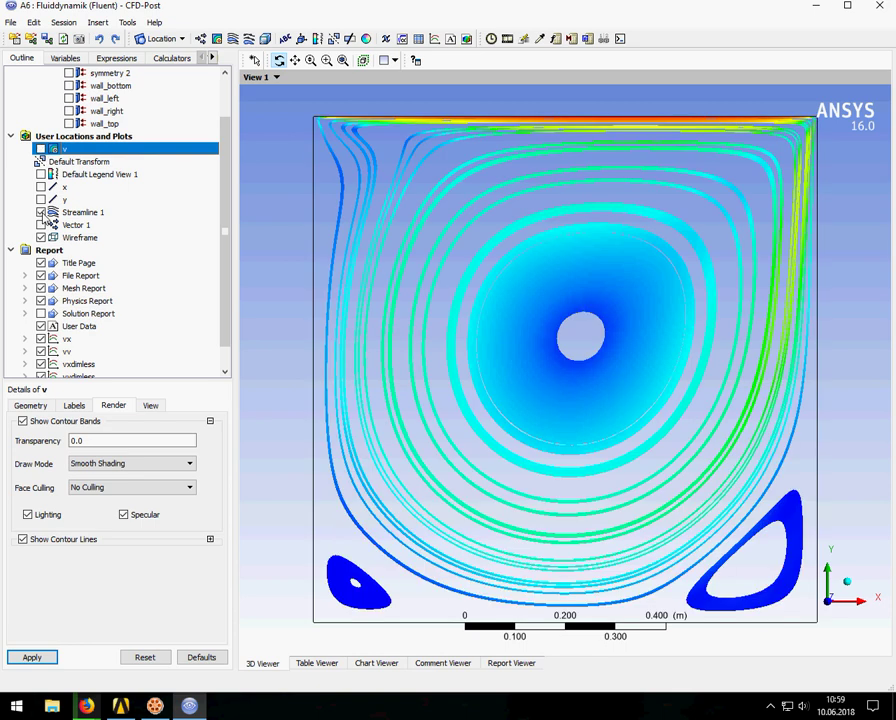
{"action": "left_click", "coordinate": [41, 212]}
{"action": "left_click", "coordinate": [41, 225]}
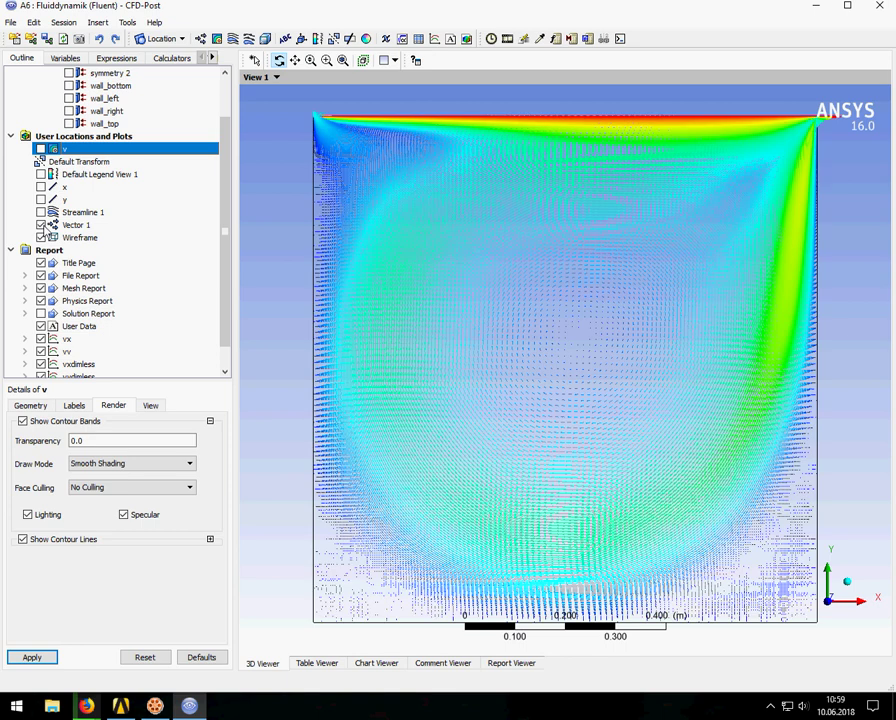
{"action": "left_click", "coordinate": [41, 225]}
{"action": "scroll", "coordinate": [100, 290], "scroll_direction": "down", "scroll_amount": 1}
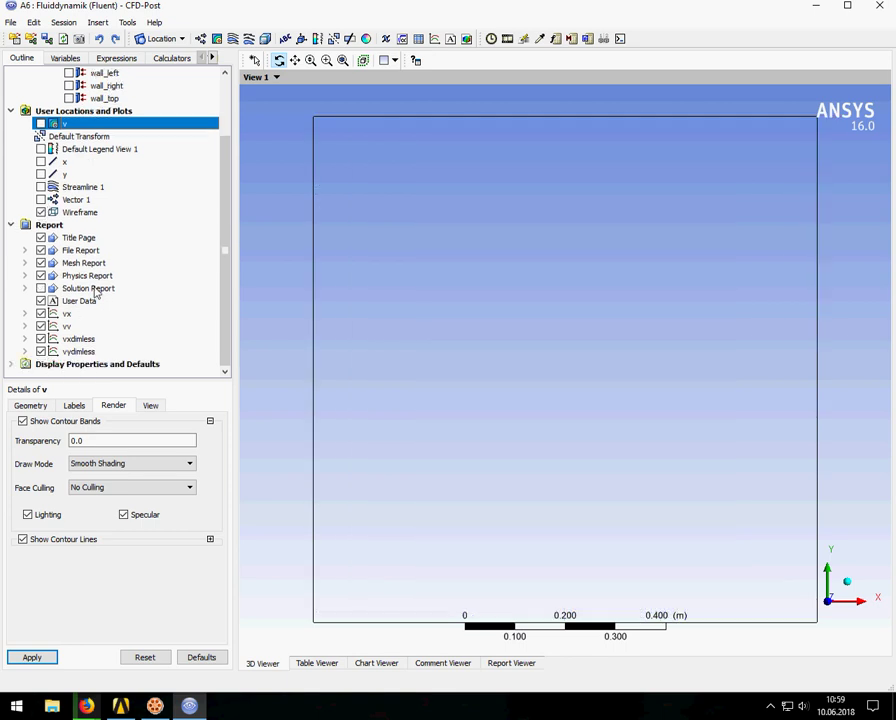
{"action": "left_click", "coordinate": [67, 316]}
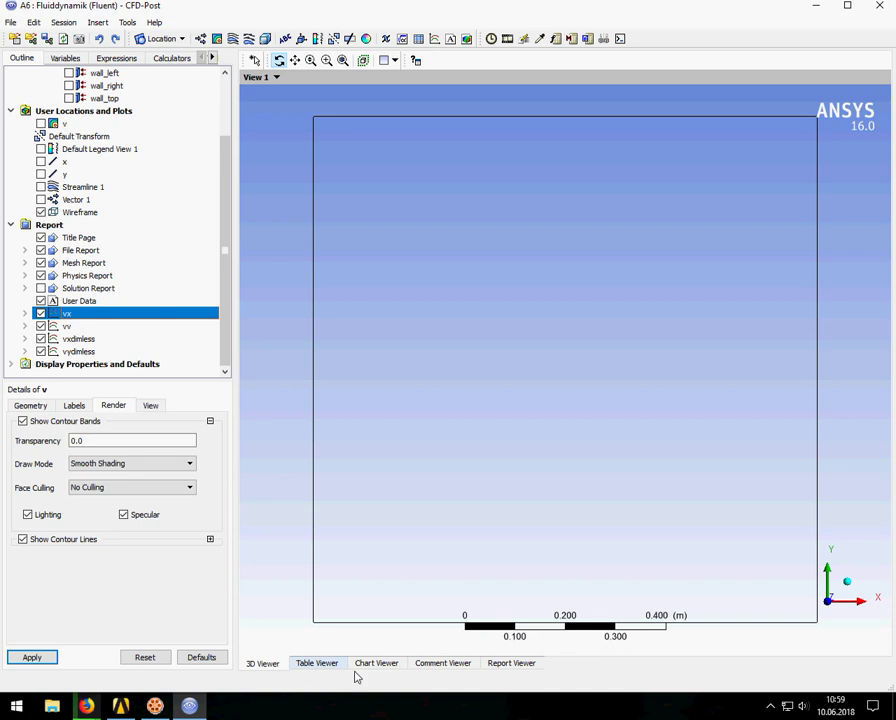
In the Chart Viewer, show the vx, vv, vxdimless and vydimless charts in turn
{"action": "left_click", "coordinate": [386, 664]}
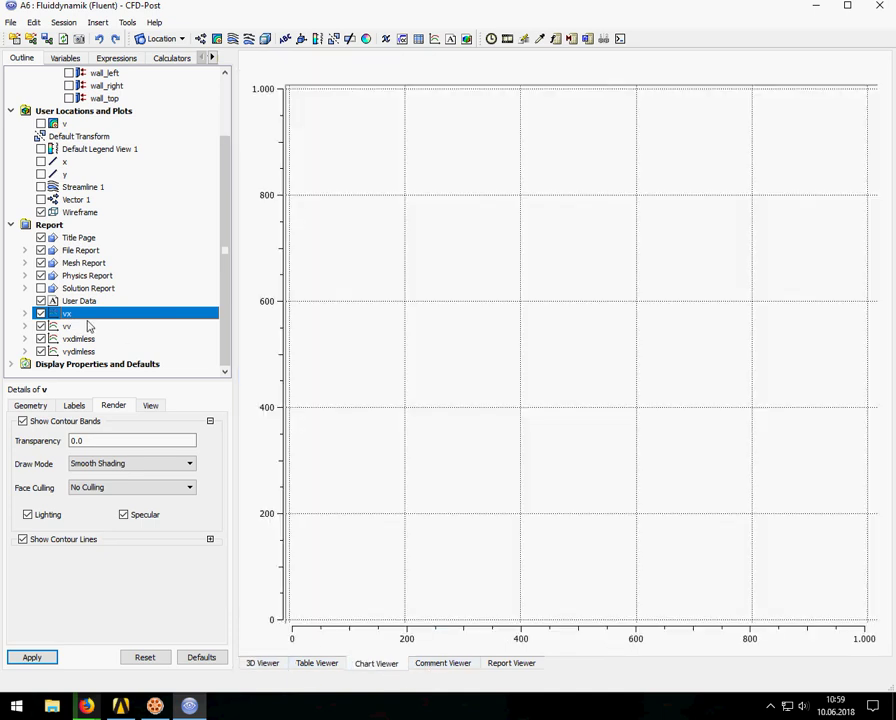
{"action": "right_click", "coordinate": [69, 320]}
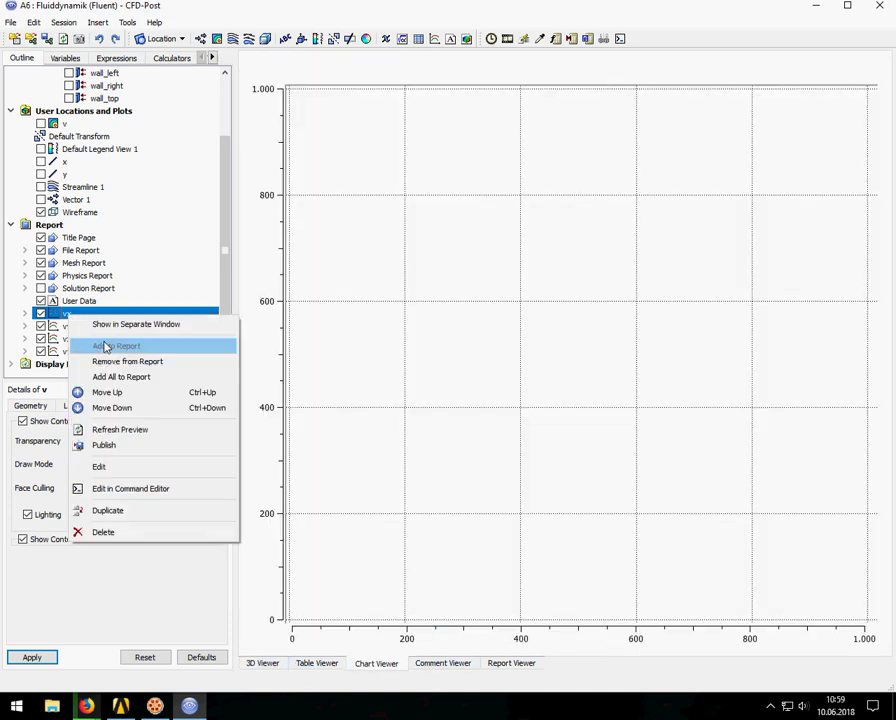
{"action": "left_click", "coordinate": [110, 263]}
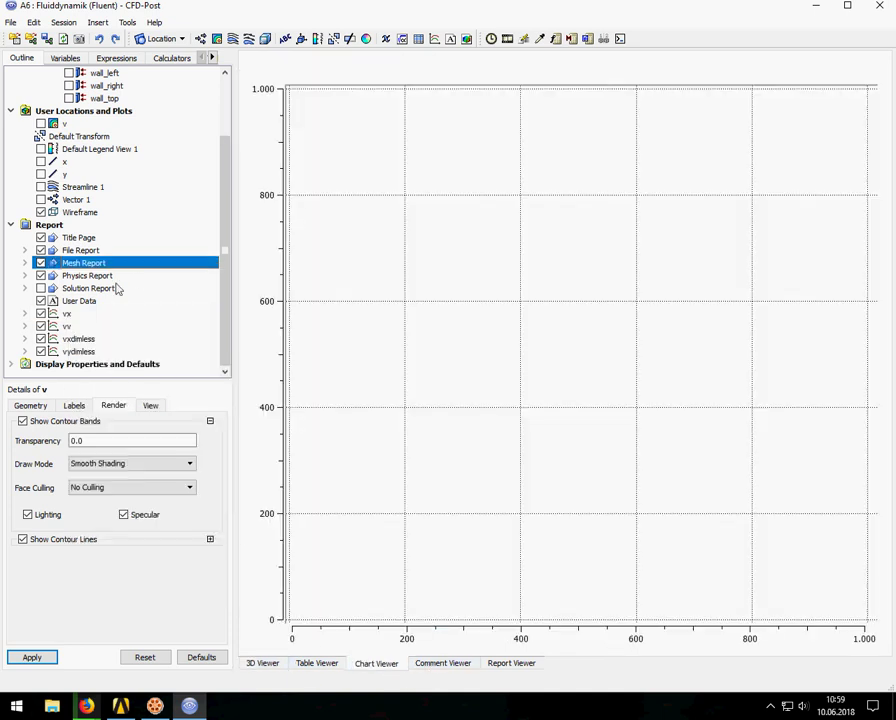
{"action": "double_click", "coordinate": [68, 314]}
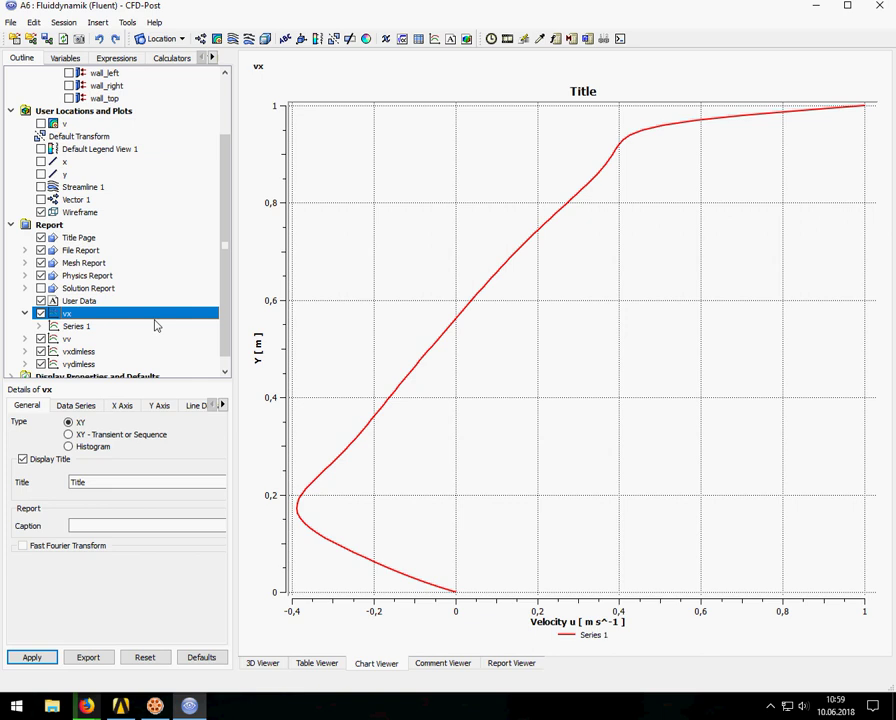
{"action": "left_click", "coordinate": [120, 338]}
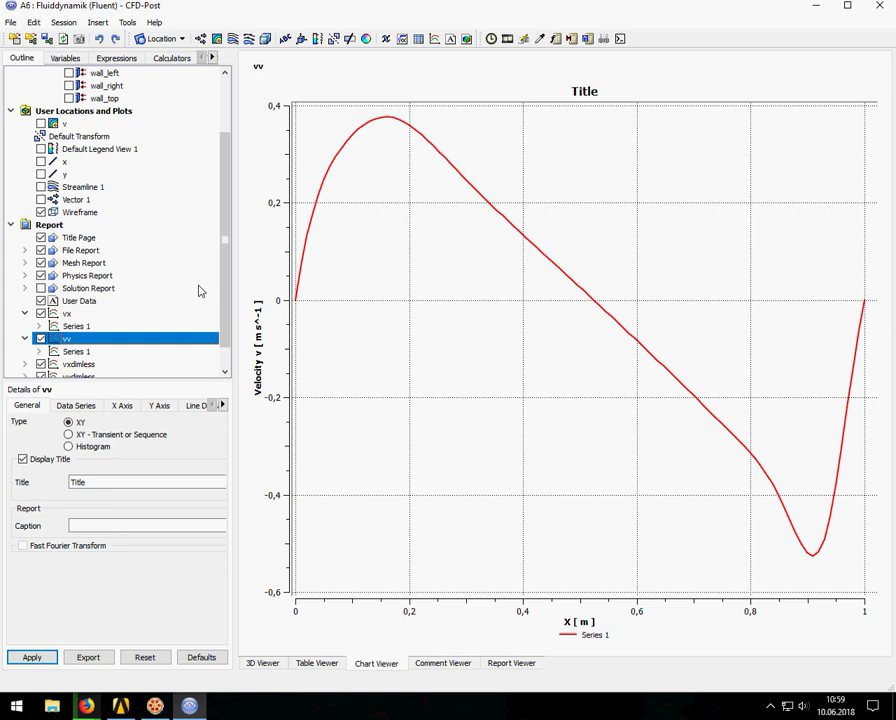
{"action": "key", "text": "Down"}
{"action": "key", "text": "Down"}
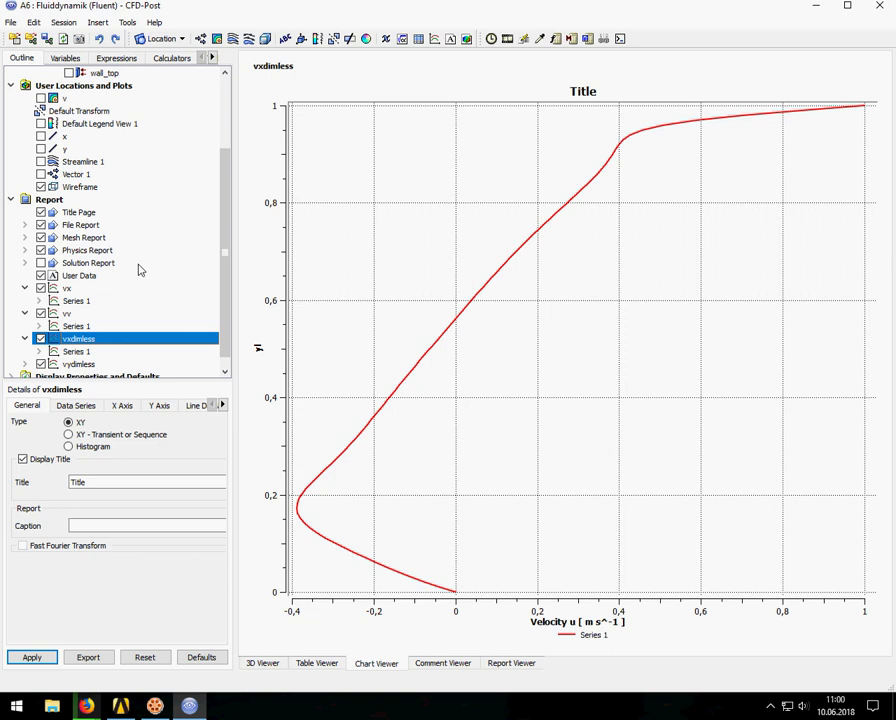
{"action": "key", "text": "Down"}
{"action": "key", "text": "Down"}
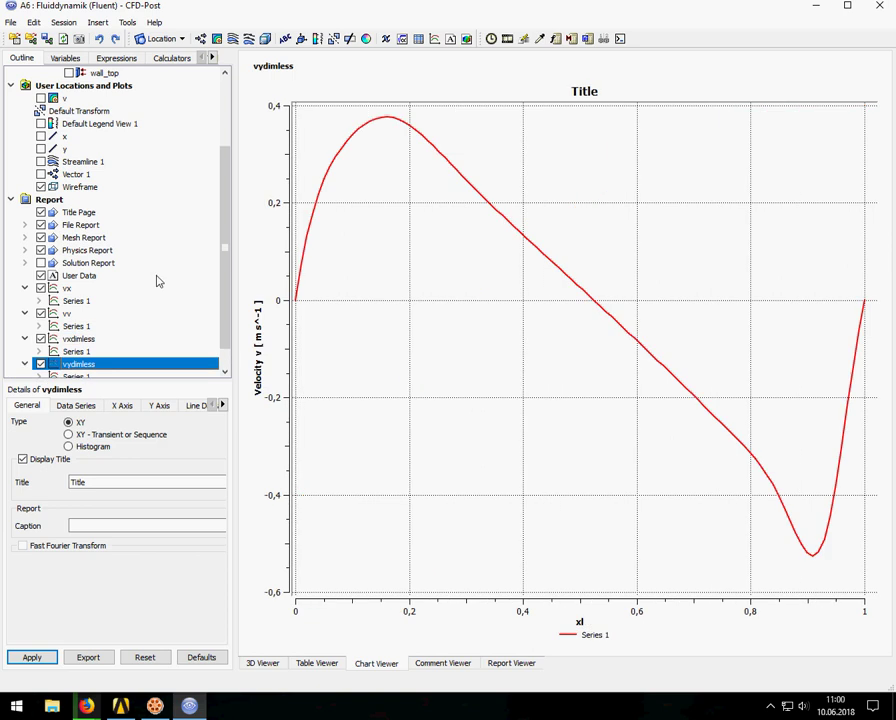